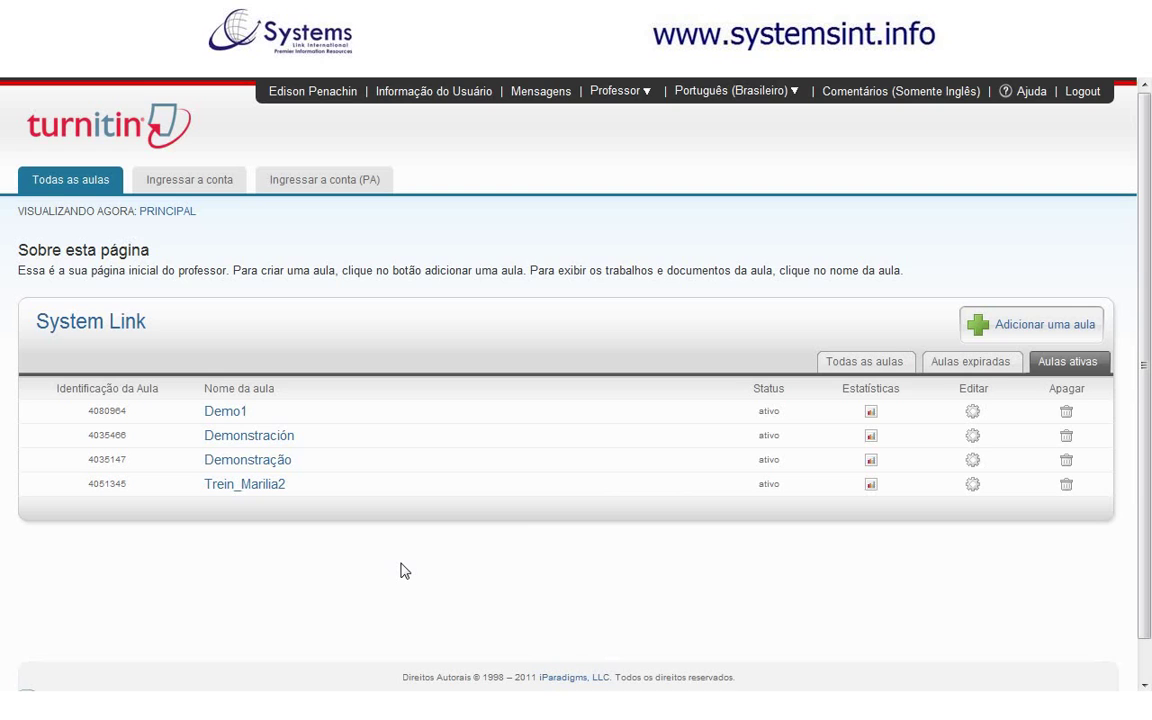
Open the QuickMark manager in the libraries of the Demo1 class.
{"action": "left_click", "coordinate": [213, 415]}
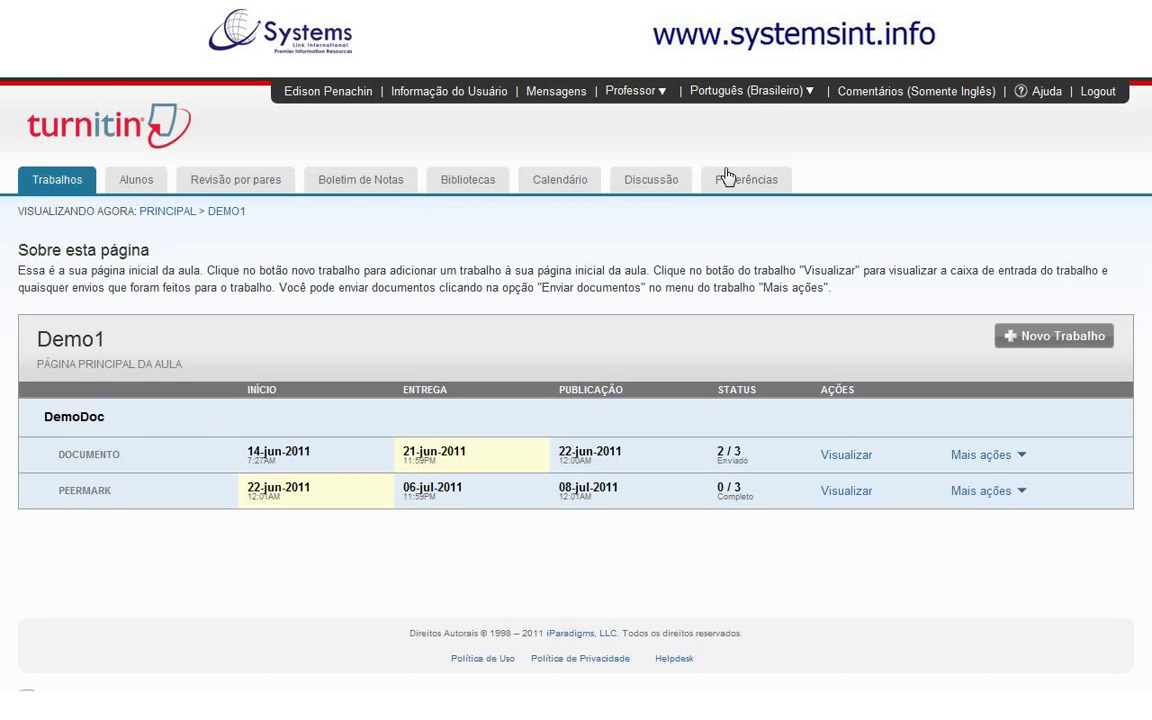
{"action": "left_click", "coordinate": [466, 185]}
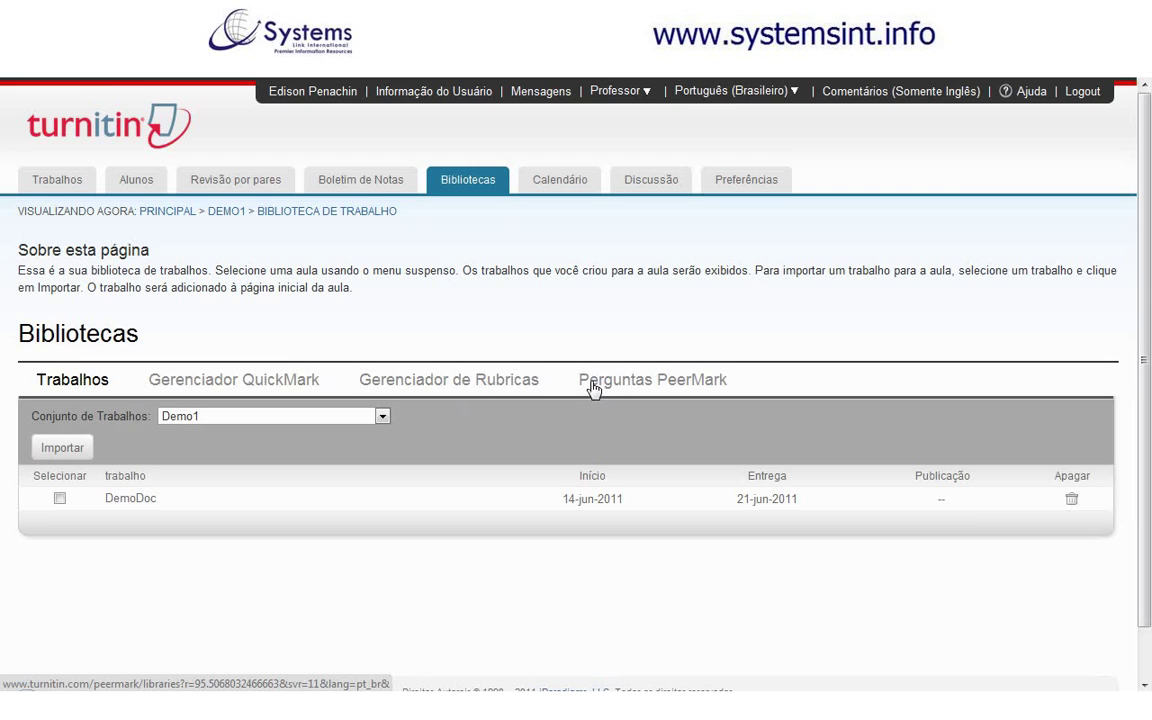
{"action": "left_click", "coordinate": [300, 385]}
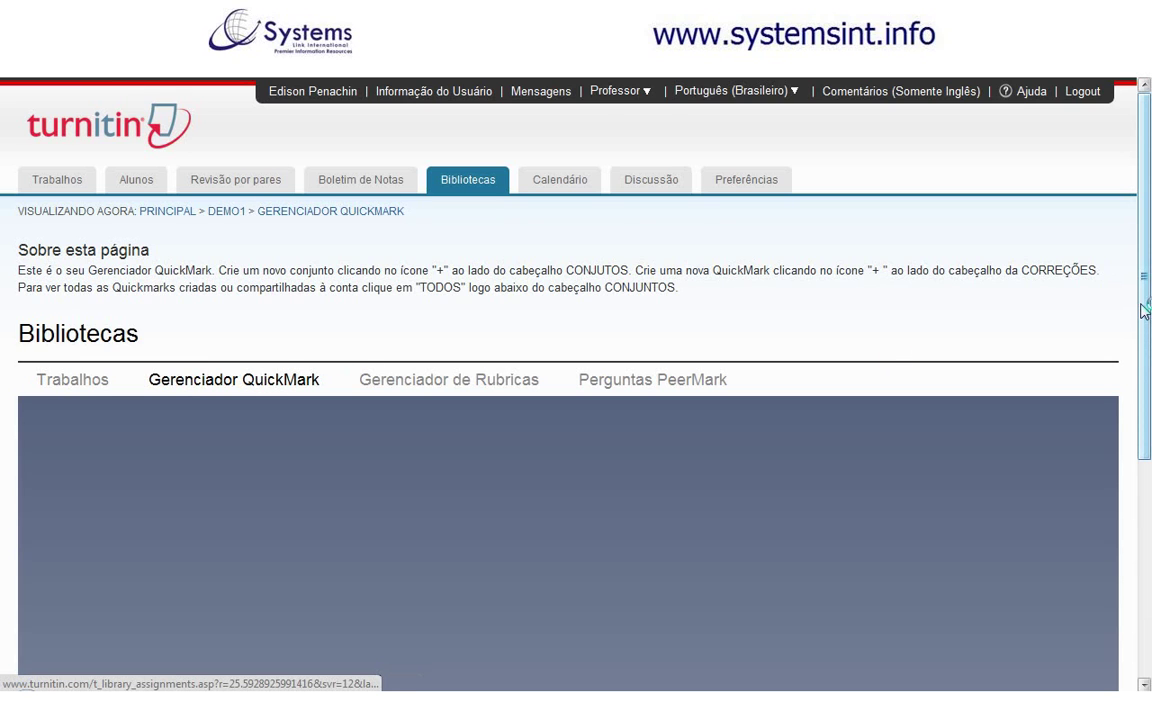
{"action": "scroll", "coordinate": [1145, 320], "scroll_direction": "down", "scroll_amount": 1}
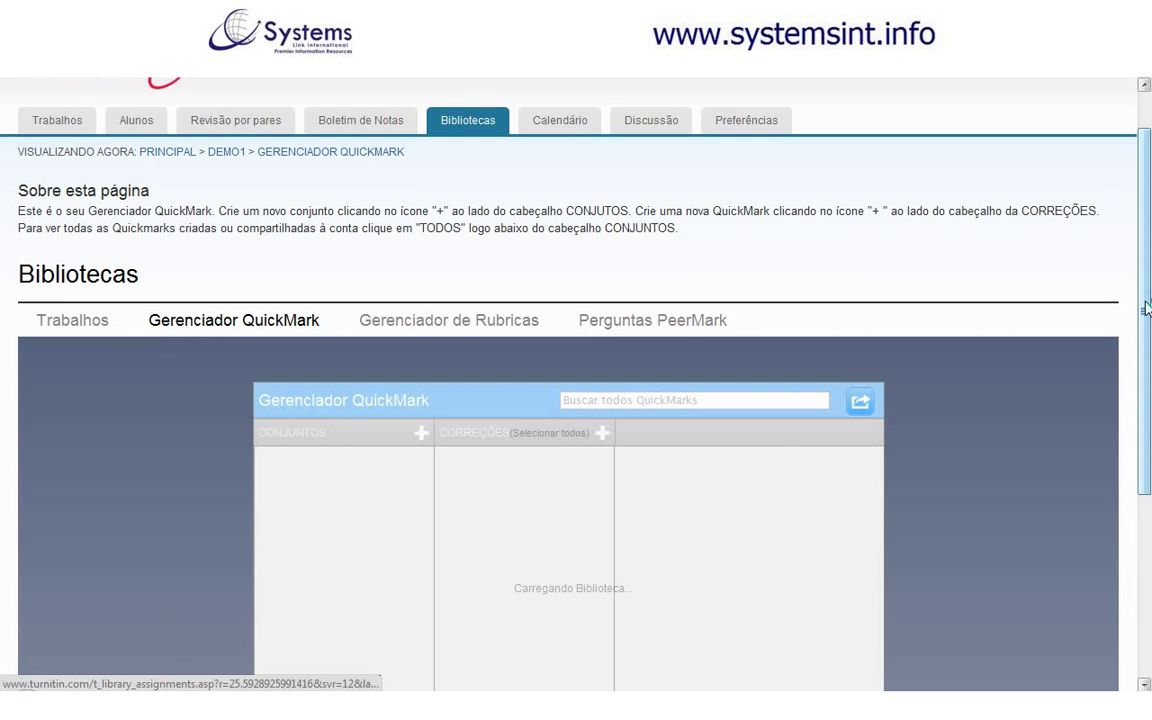
{"action": "left_click_drag", "start_coordinate": [1146, 306], "coordinate": [1145, 411]}
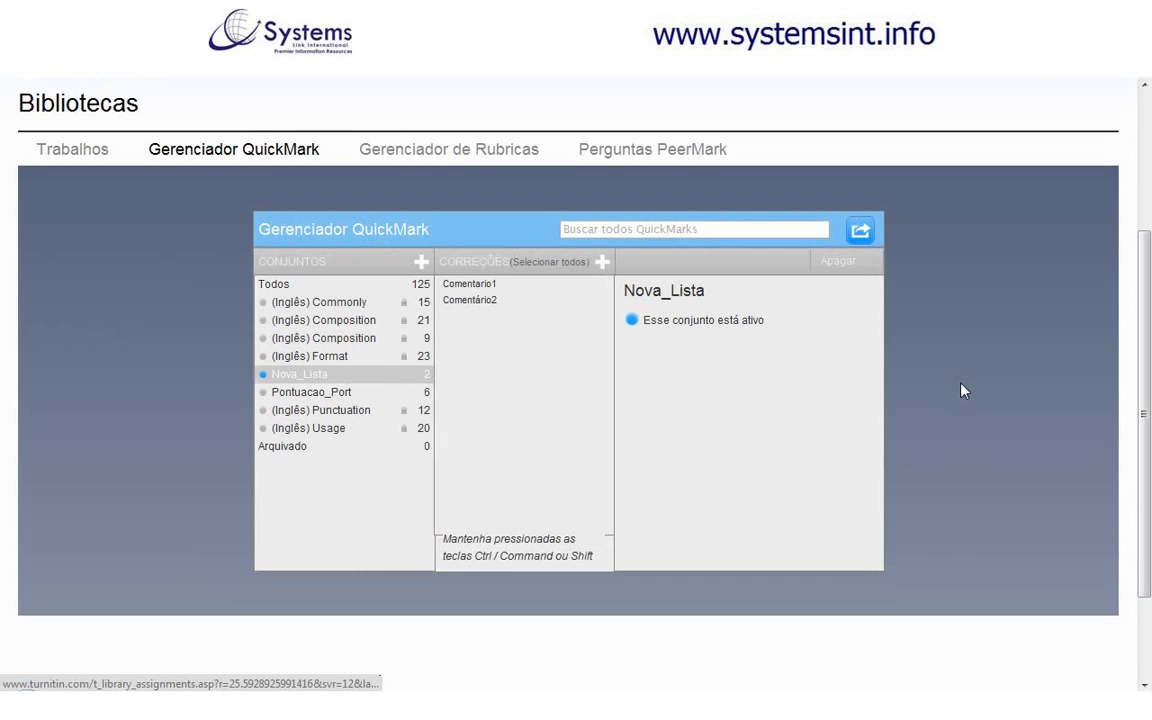
Create a QuickMark set named Novo_Conjunto and select it in the list of sets.
{"action": "left_click", "coordinate": [421, 262]}
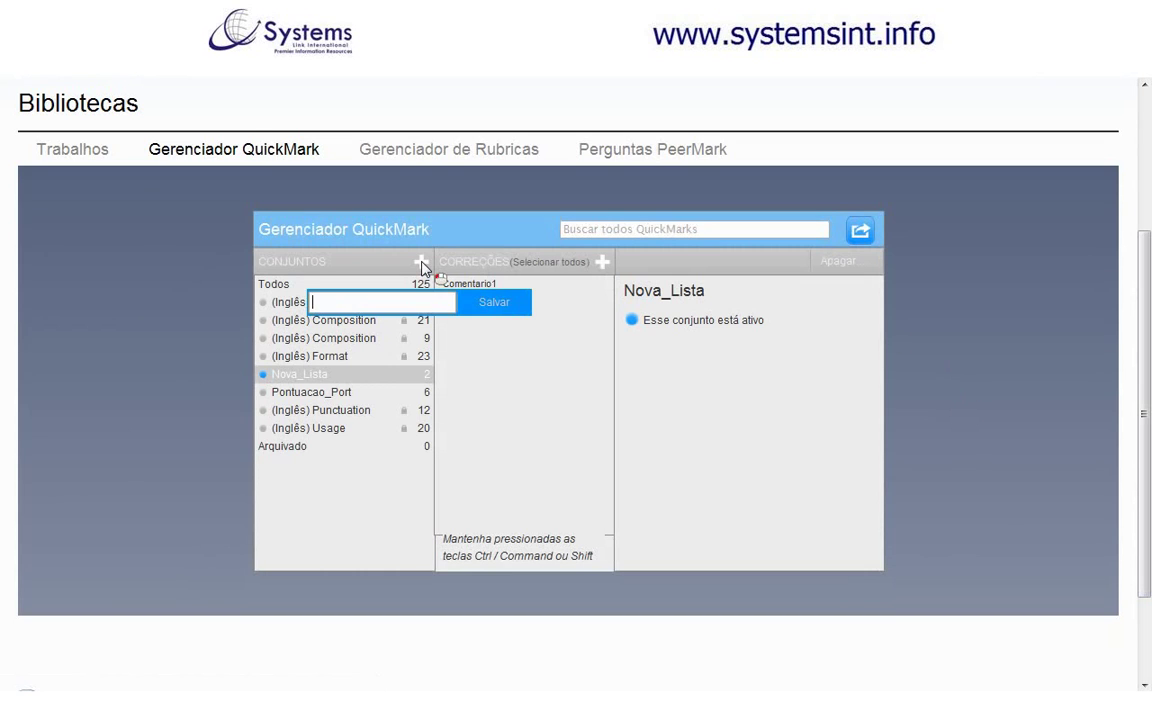
{"action": "type", "text": "N"}
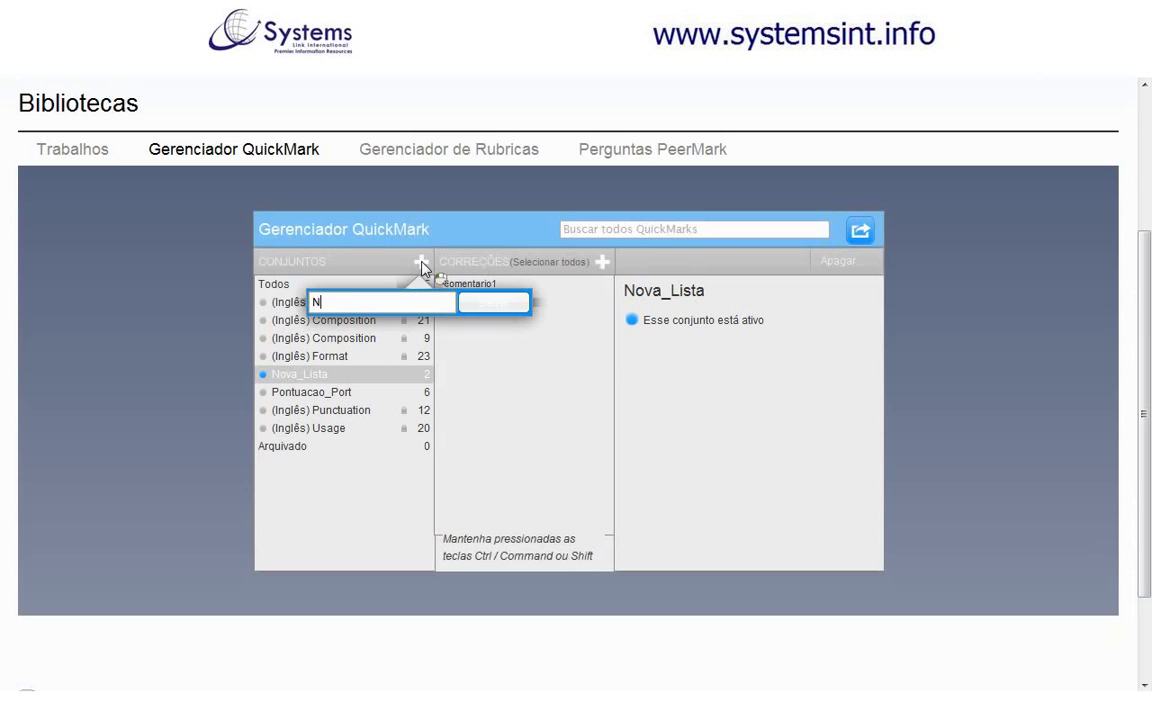
{"action": "type", "text": "ovo_Conjunto"}
{"action": "left_click", "coordinate": [487, 306]}
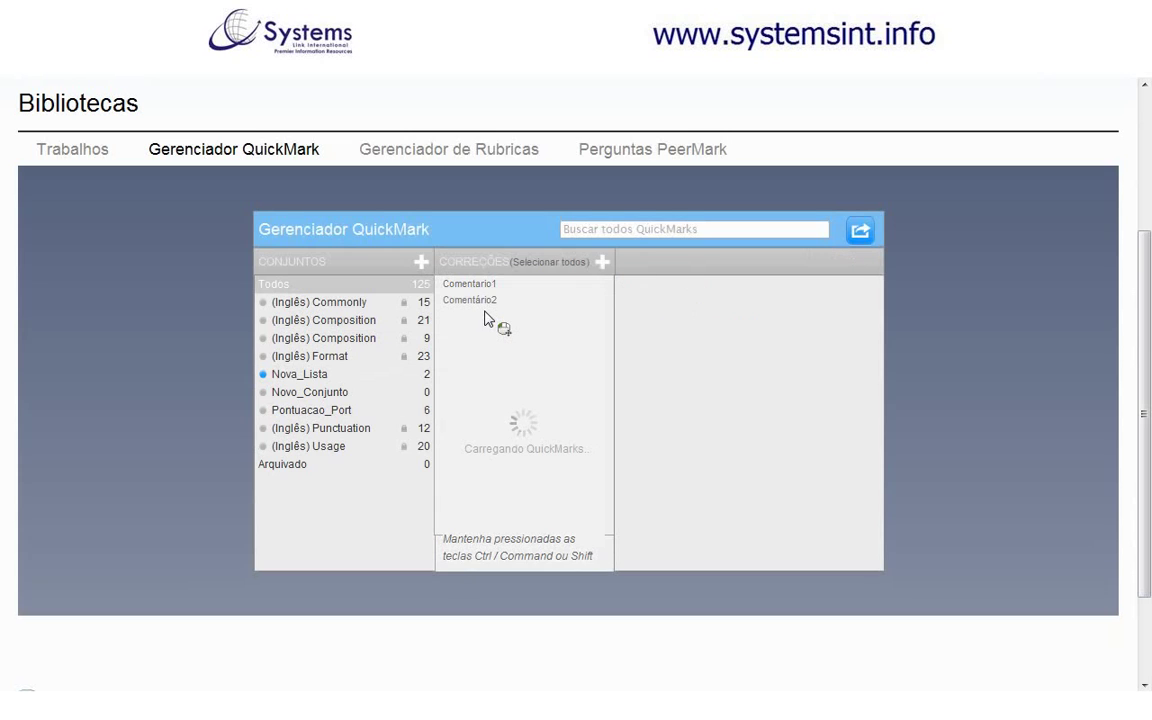
{"action": "left_click", "coordinate": [372, 393]}
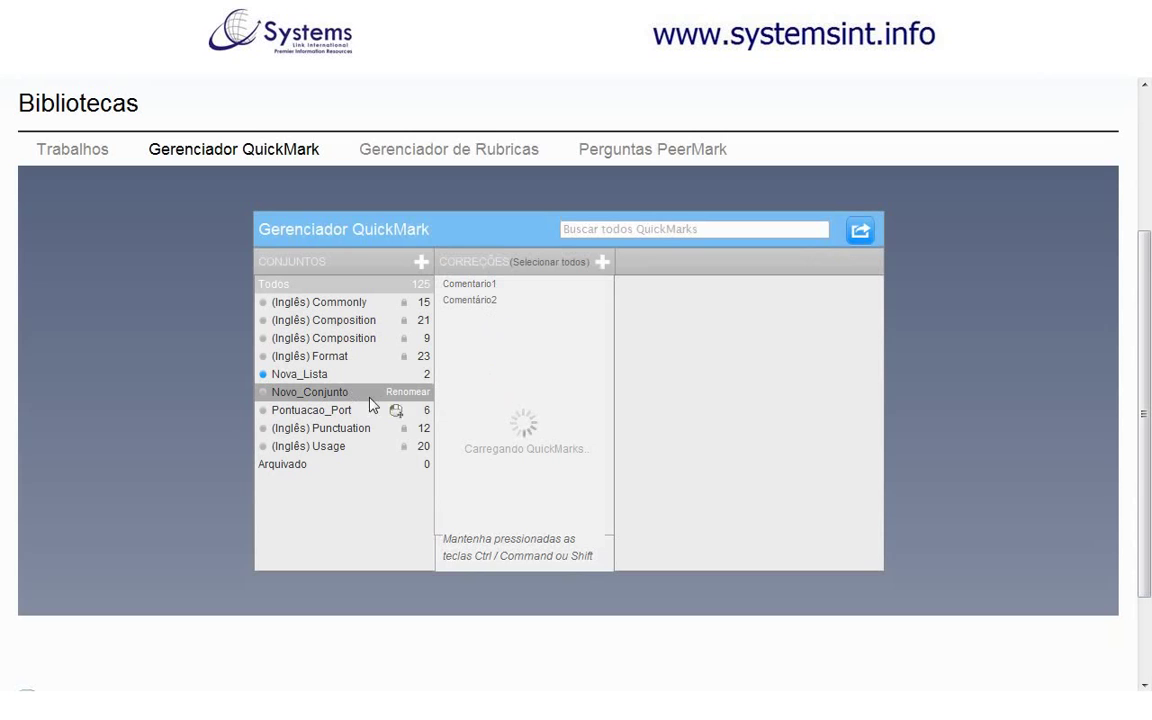
{"action": "left_click_drag", "start_coordinate": [462, 398], "coordinate": [430, 402]}
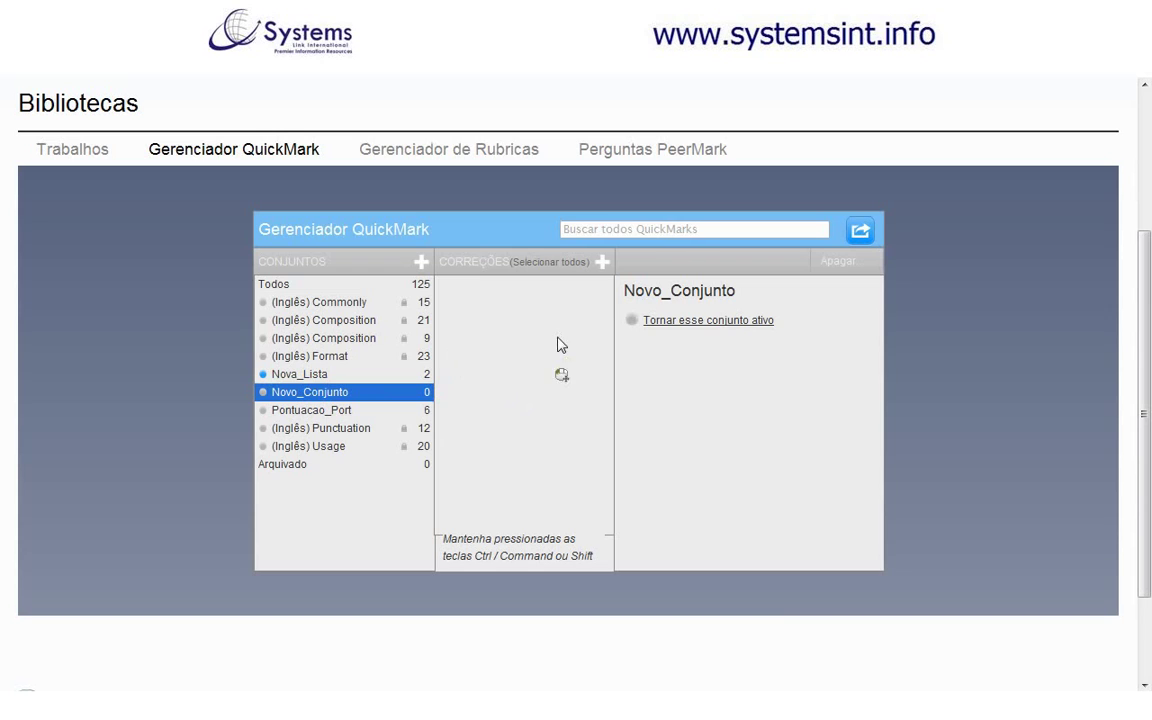
Add a correction titled Comentario1 with the description "Descrição do comentario" to Novo_Conjunto and save it.
{"action": "left_click", "coordinate": [604, 262]}
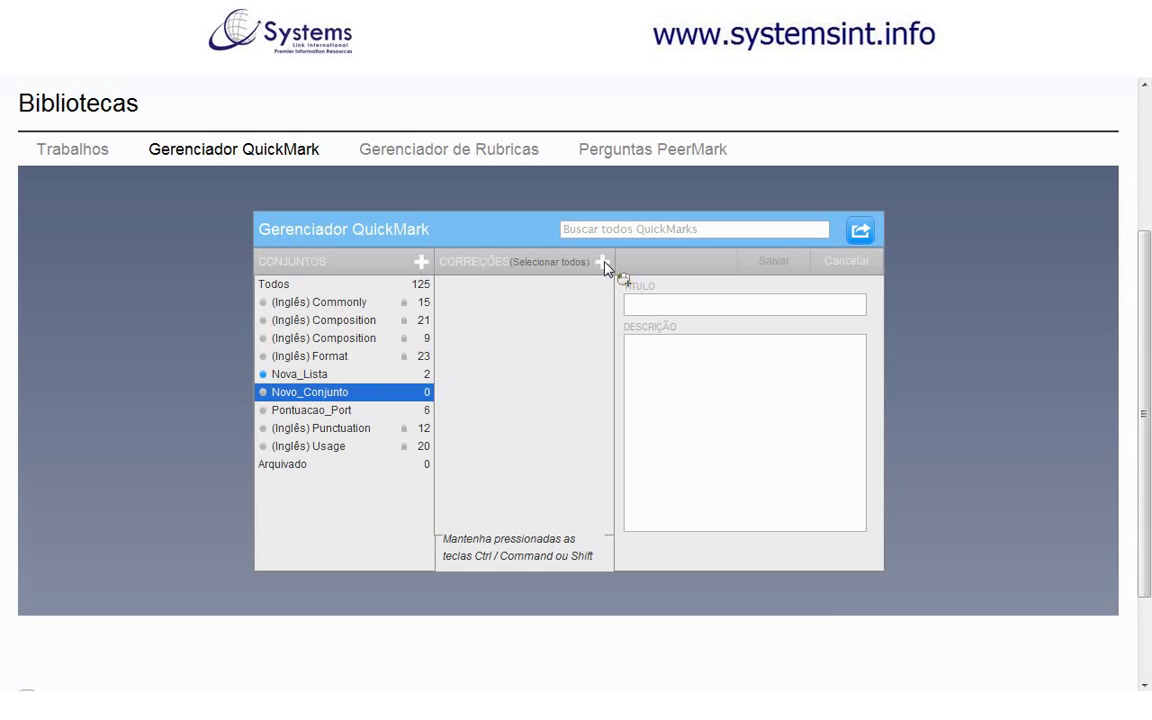
{"action": "left_click", "coordinate": [633, 305]}
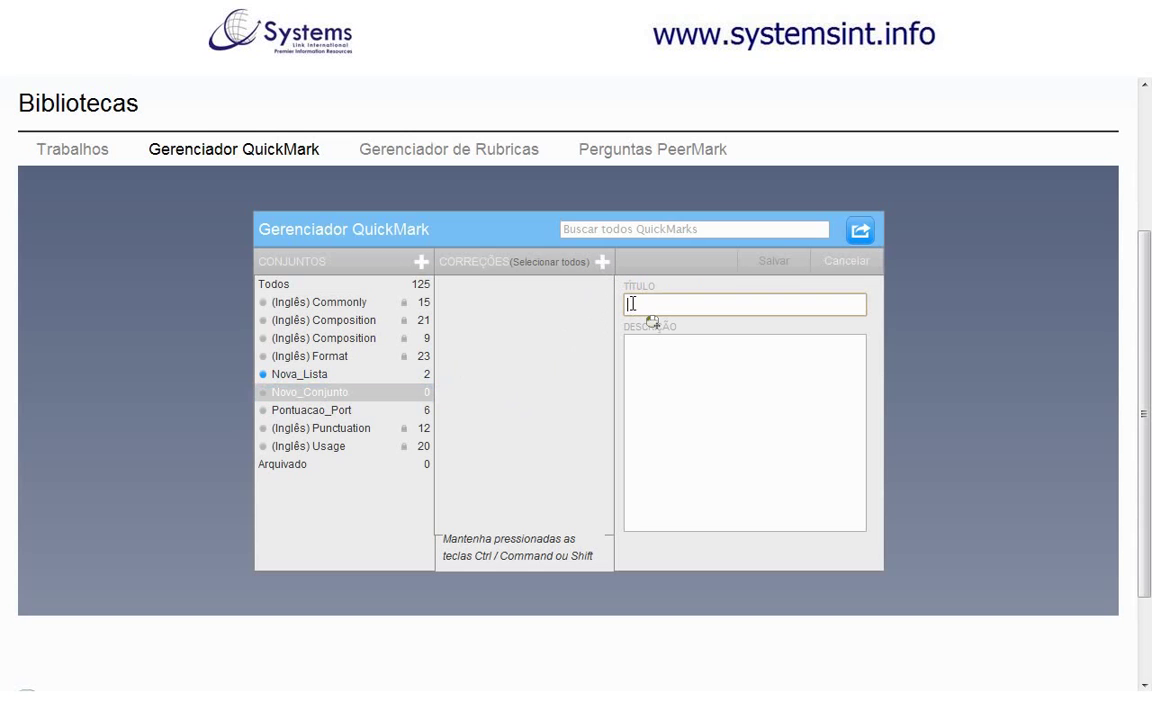
{"action": "type", "text": "Comentario1"}
{"action": "left_click", "coordinate": [675, 364]}
{"action": "type", "text": "Descr"}
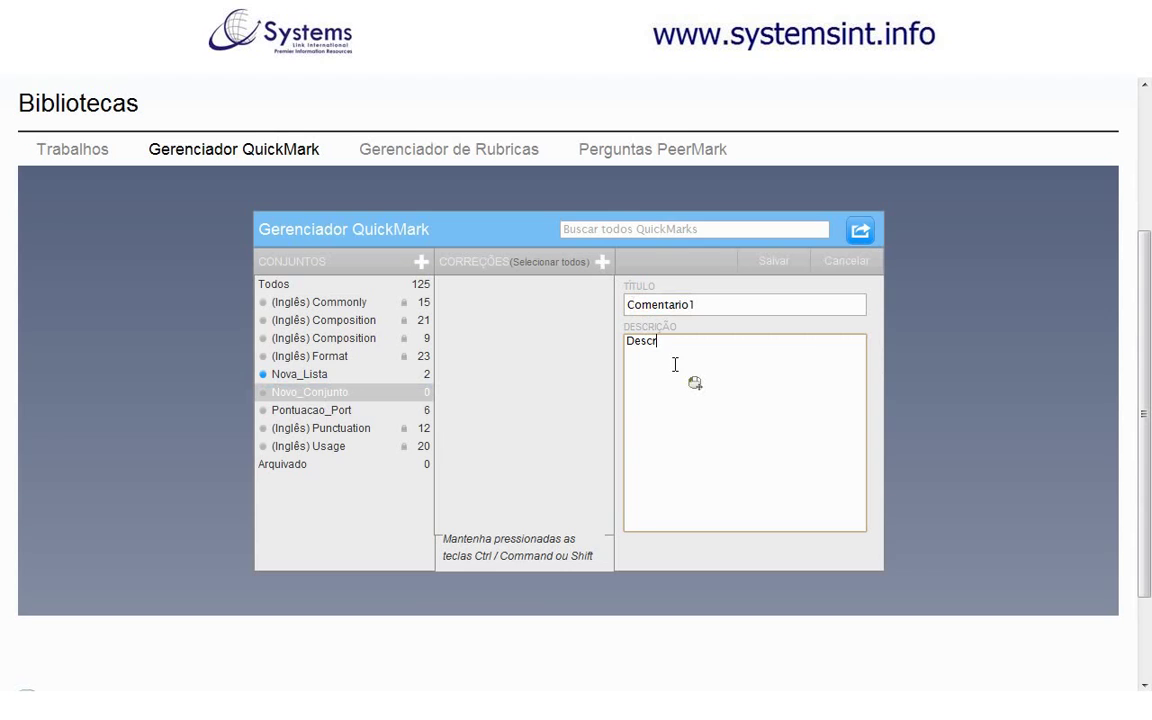
{"action": "type", "text": "icão do comentario"}
{"action": "left_click", "coordinate": [765, 263]}
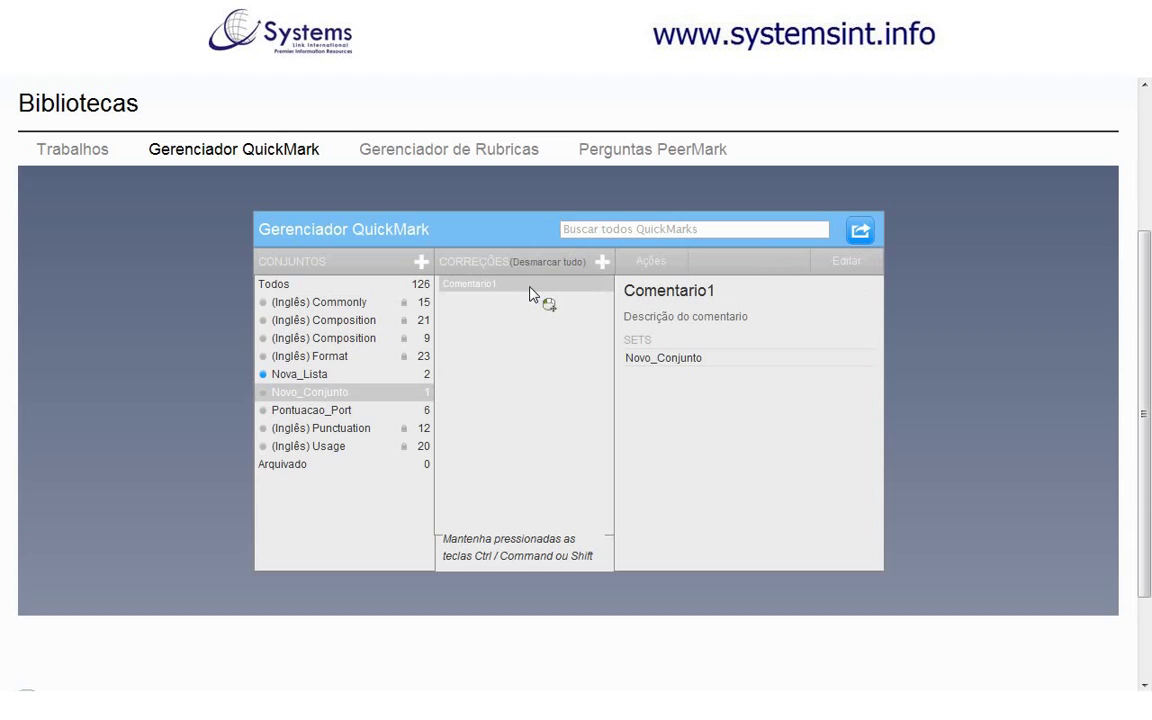
{"action": "left_click_drag", "start_coordinate": [531, 293], "coordinate": [462, 401]}
Add a second correction titled Comentario2 with the description "Descriçao do comentario" to Novo_Conjunto.
{"action": "left_click", "coordinate": [602, 262]}
{"action": "left_click", "coordinate": [650, 305]}
{"action": "type", "text": "Comentario2"}
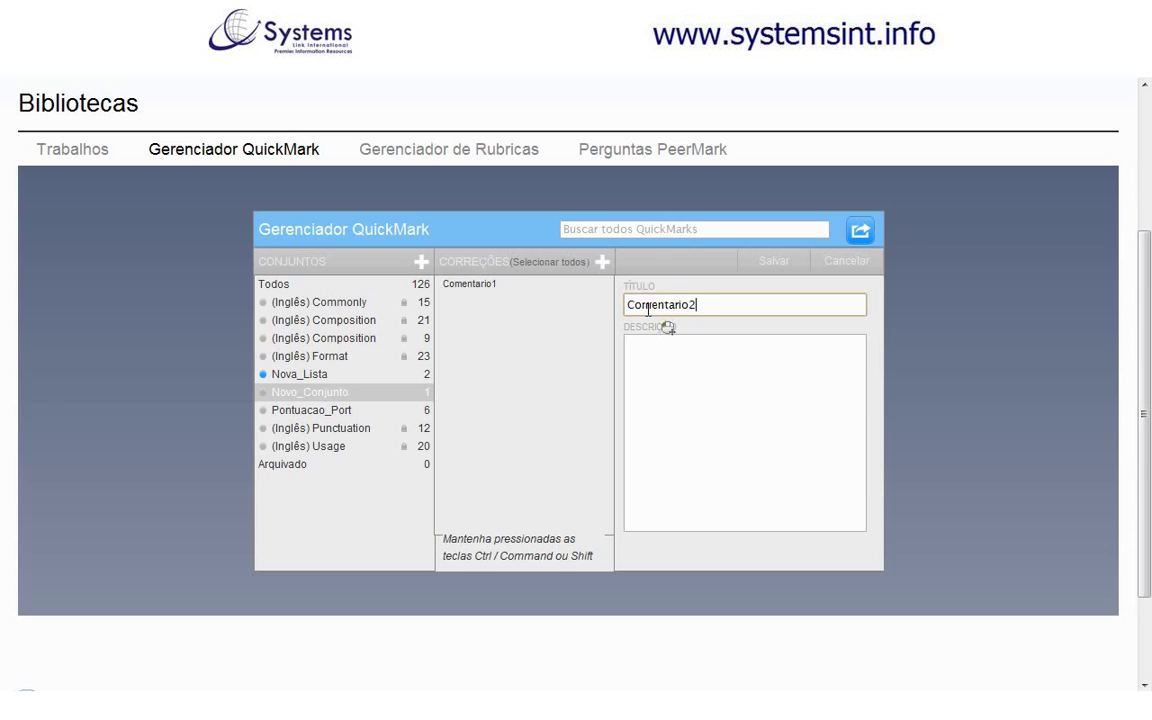
{"action": "left_click", "coordinate": [727, 348]}
{"action": "type", "text": "Desc"}
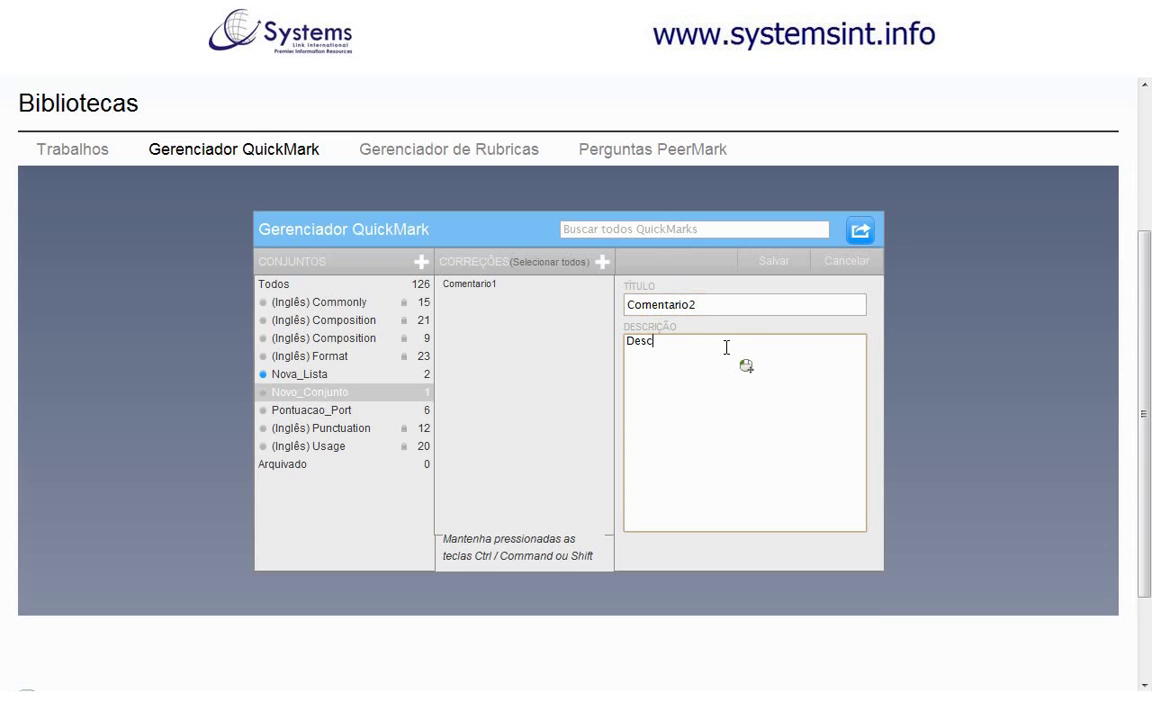
{"action": "type", "text": "ricao do comentario"}
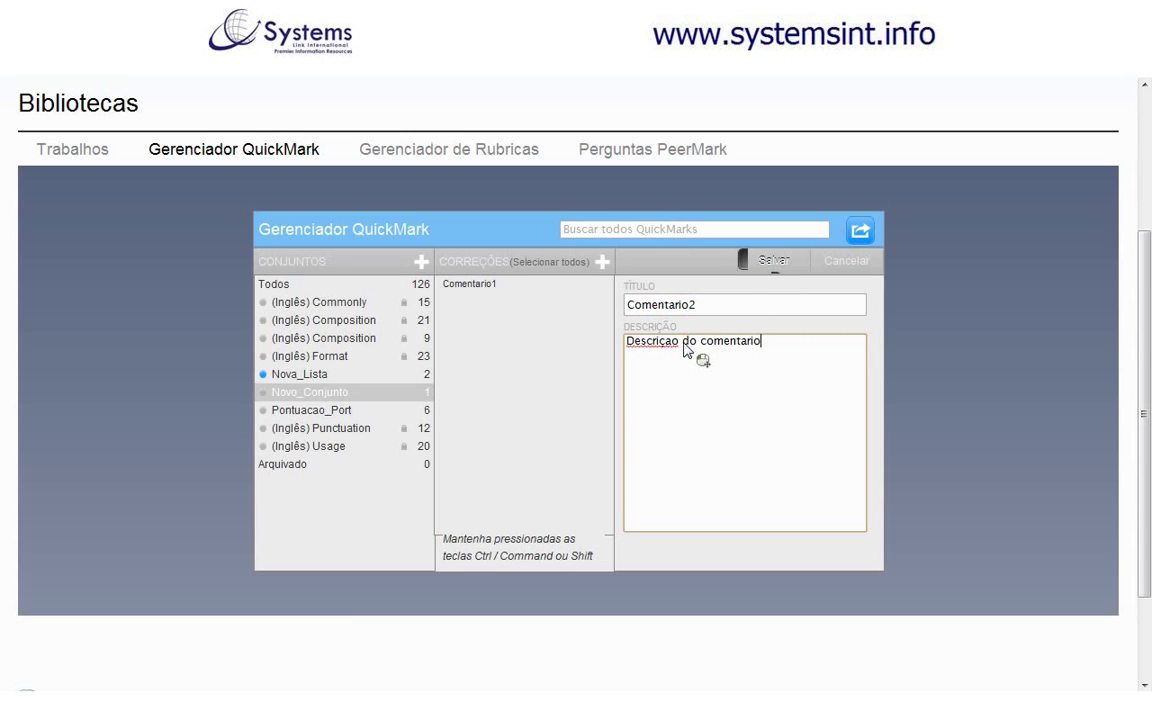
Add a third correction titled Comentario3 with the description "..." to Novo_Conjunto and save it.
{"action": "left_click", "coordinate": [602, 262]}
{"action": "left_click", "coordinate": [636, 298]}
{"action": "type", "text": "Comentario3"}
{"action": "left_click", "coordinate": [689, 339]}
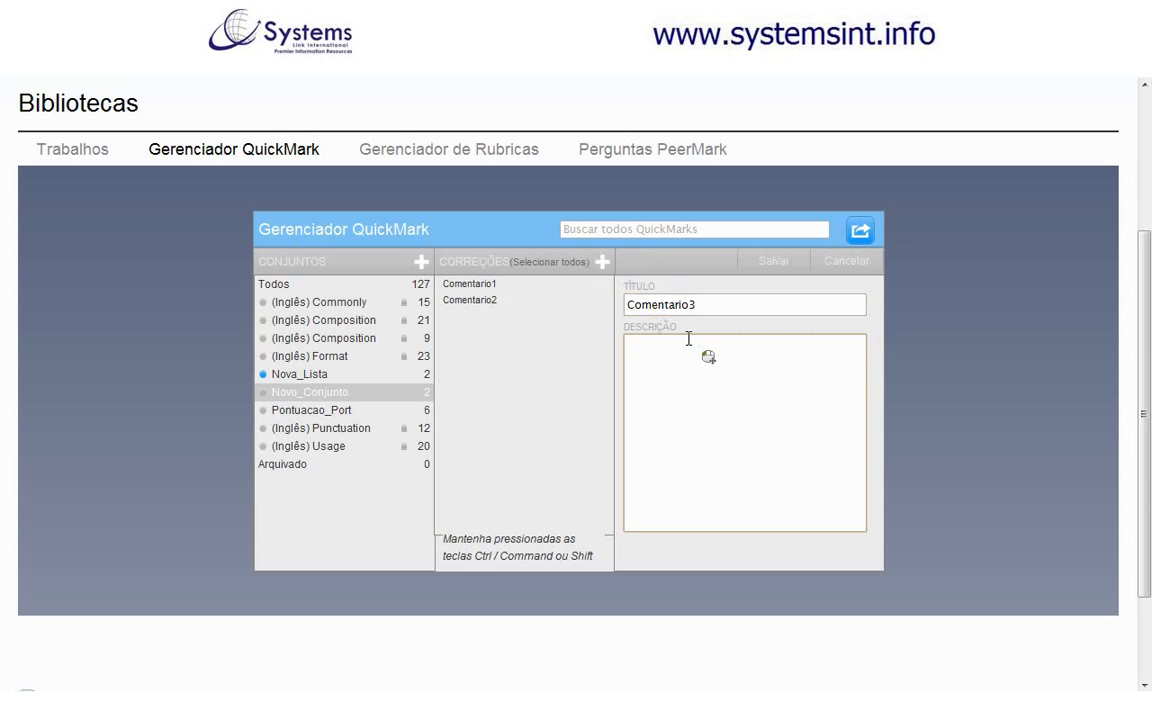
{"action": "type", "text": "..."}
{"action": "left_click", "coordinate": [760, 259]}
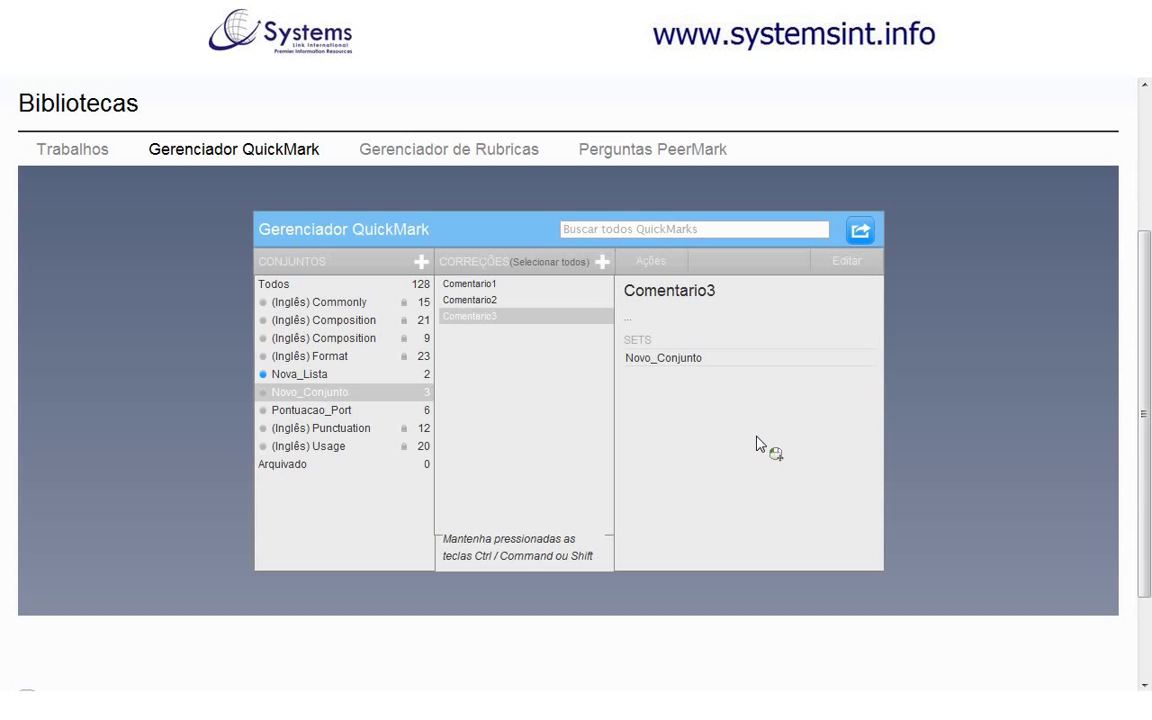
From the list of all corrections, add Bauru1, Block and Bold to the Novo_Conjunto set, and display that set's contents.
{"action": "left_click_drag", "start_coordinate": [757, 443], "coordinate": [324, 289]}
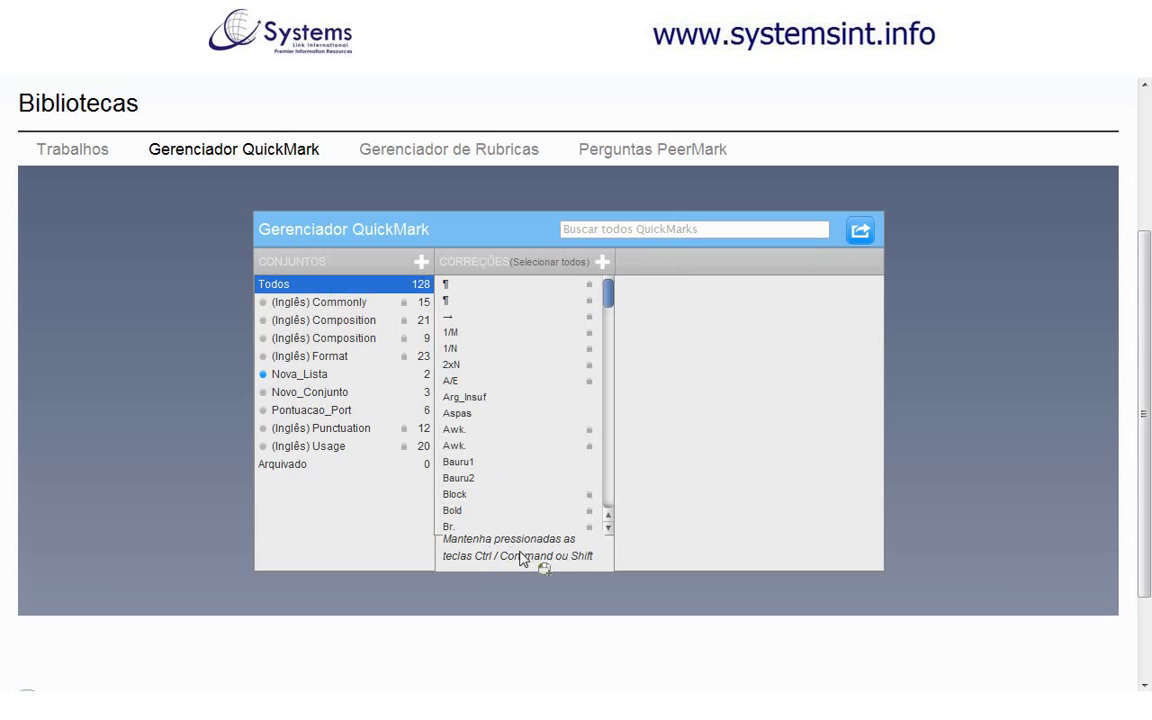
{"action": "left_click", "coordinate": [470, 462]}
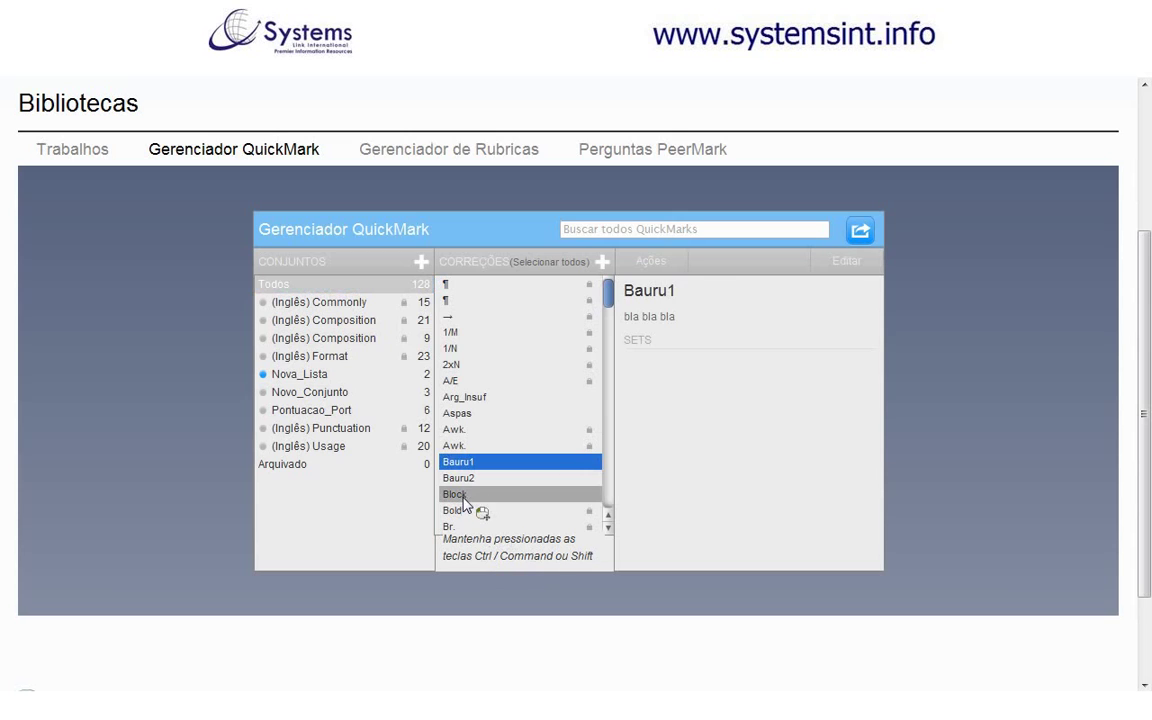
{"action": "left_click", "coordinate": [468, 495], "text": "ctrl"}
{"action": "left_click", "coordinate": [463, 512], "text": "ctrl"}
{"action": "left_click_drag", "start_coordinate": [463, 515], "coordinate": [808, 455]}
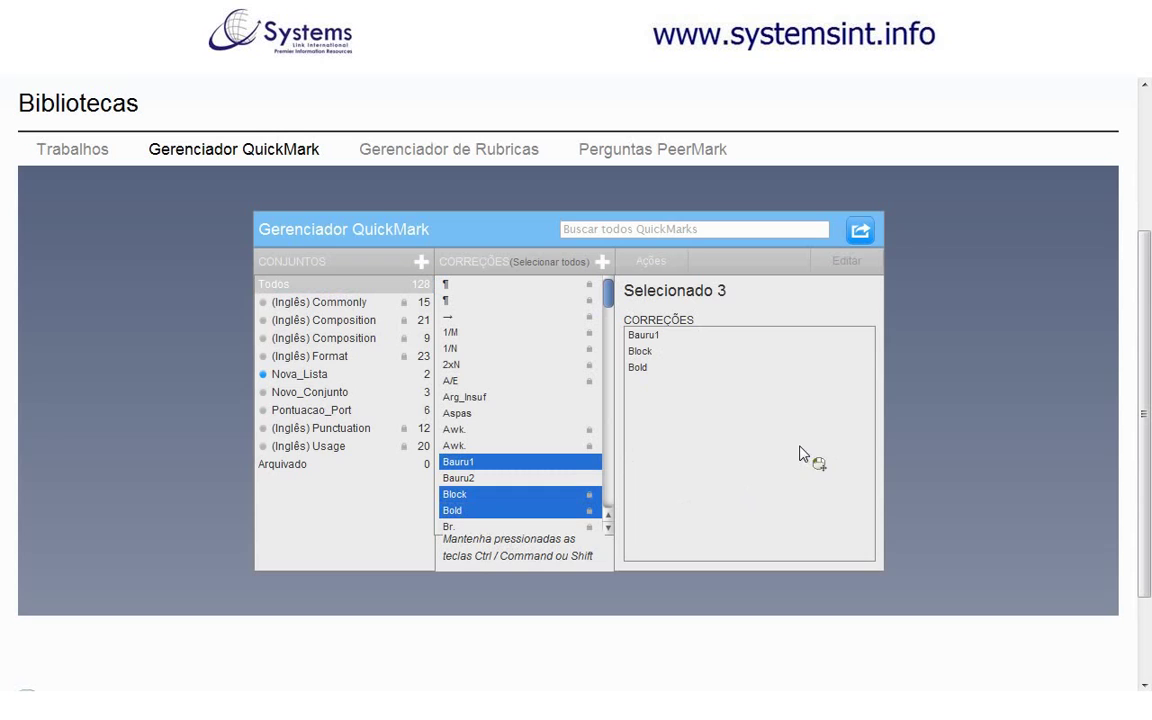
{"action": "left_click", "coordinate": [662, 266]}
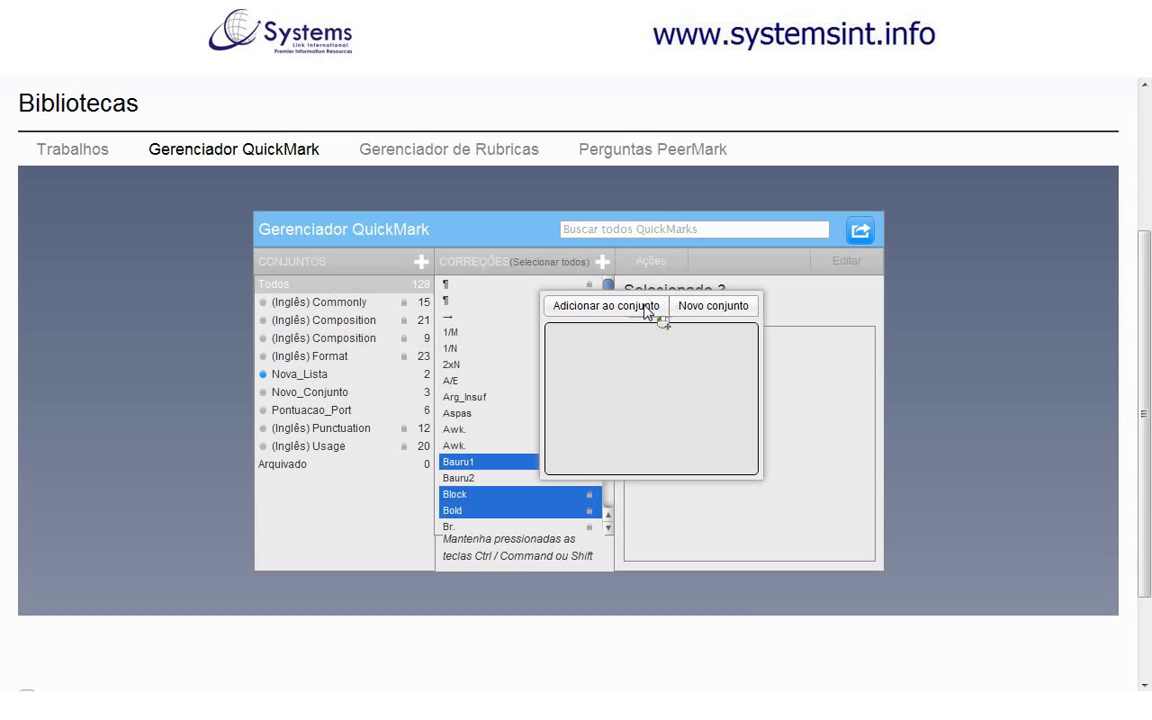
{"action": "left_click", "coordinate": [646, 309]}
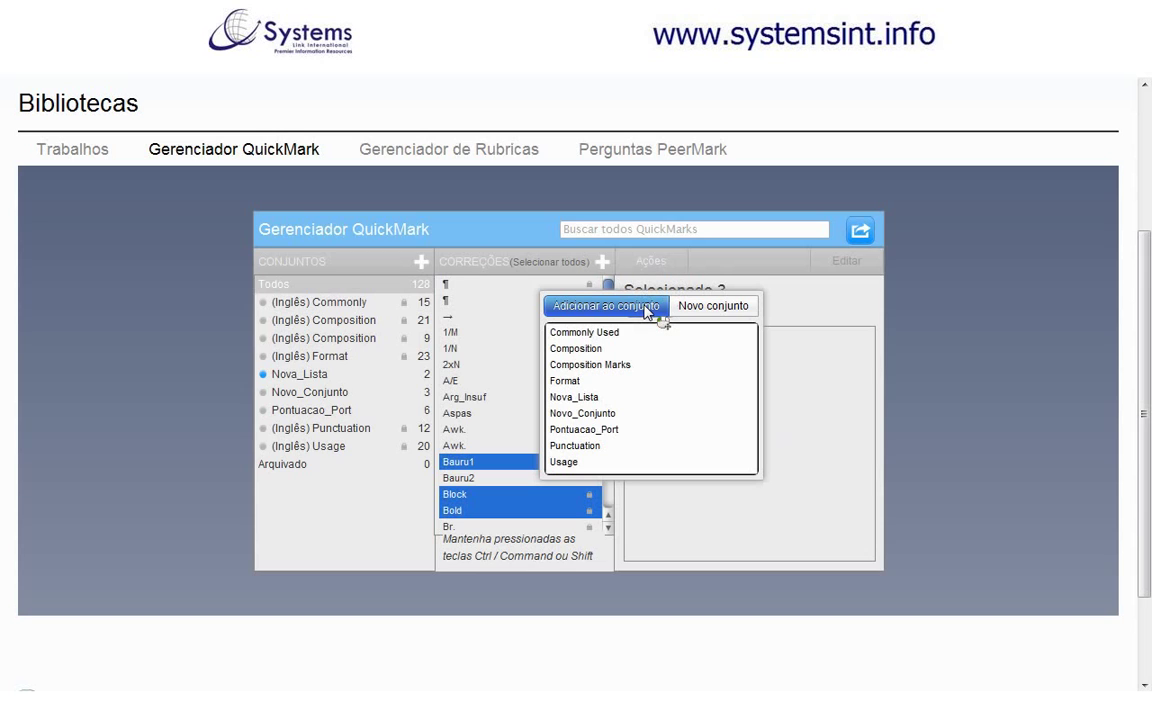
{"action": "left_click", "coordinate": [606, 415]}
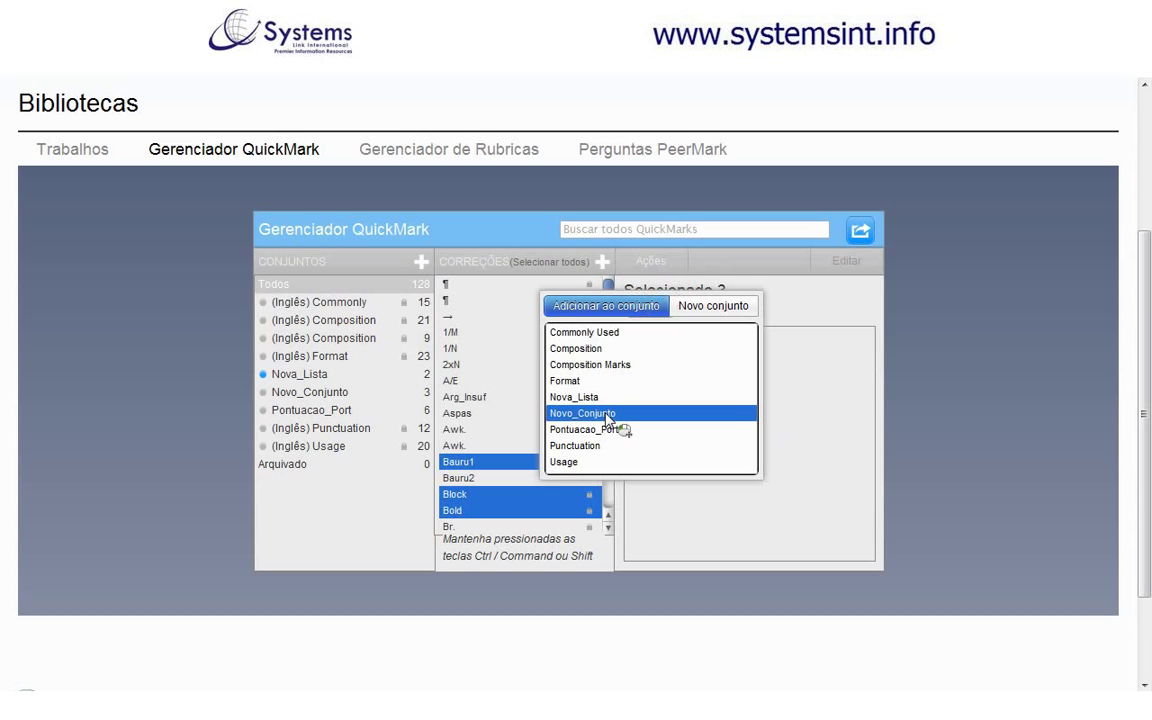
{"action": "left_click_drag", "start_coordinate": [606, 420], "coordinate": [606, 420]}
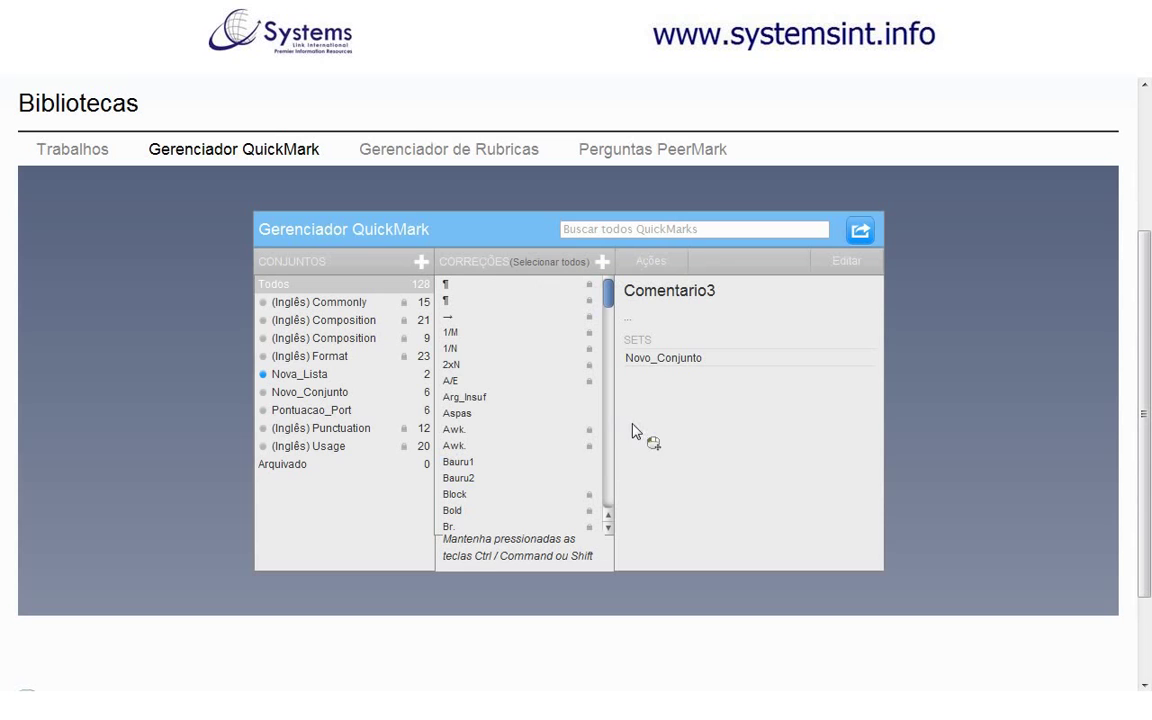
{"action": "left_click", "coordinate": [347, 393]}
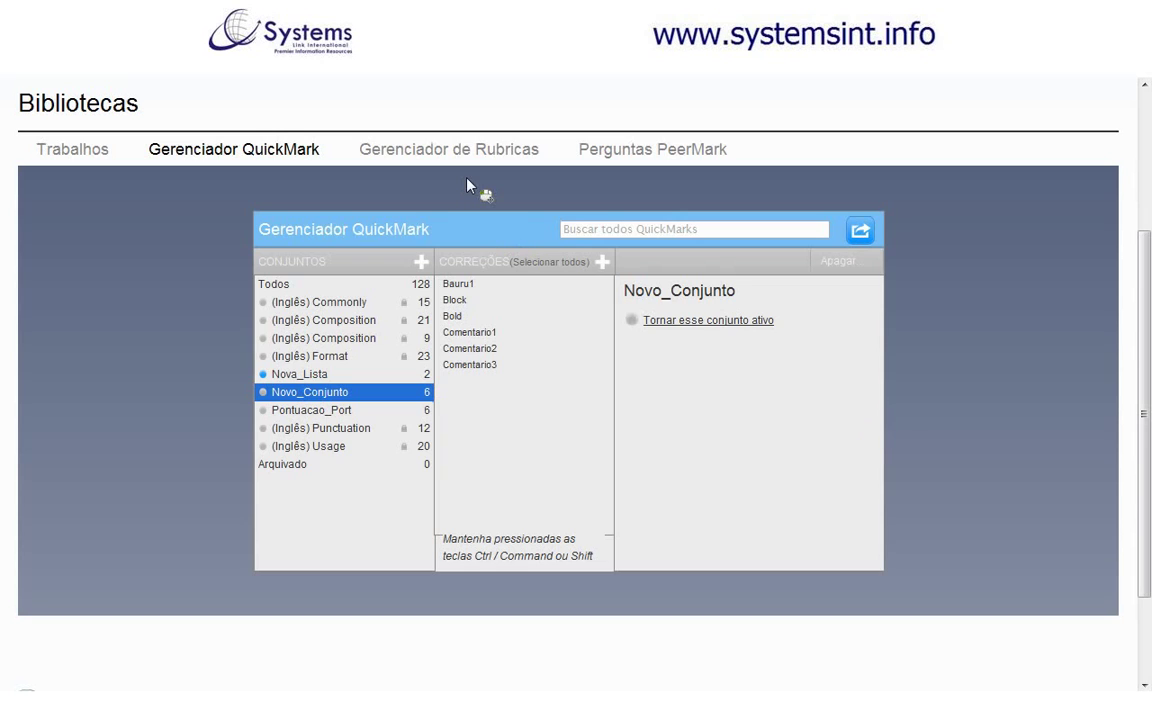
Open the rubric manager and create a new rubric.
{"action": "left_click", "coordinate": [505, 157]}
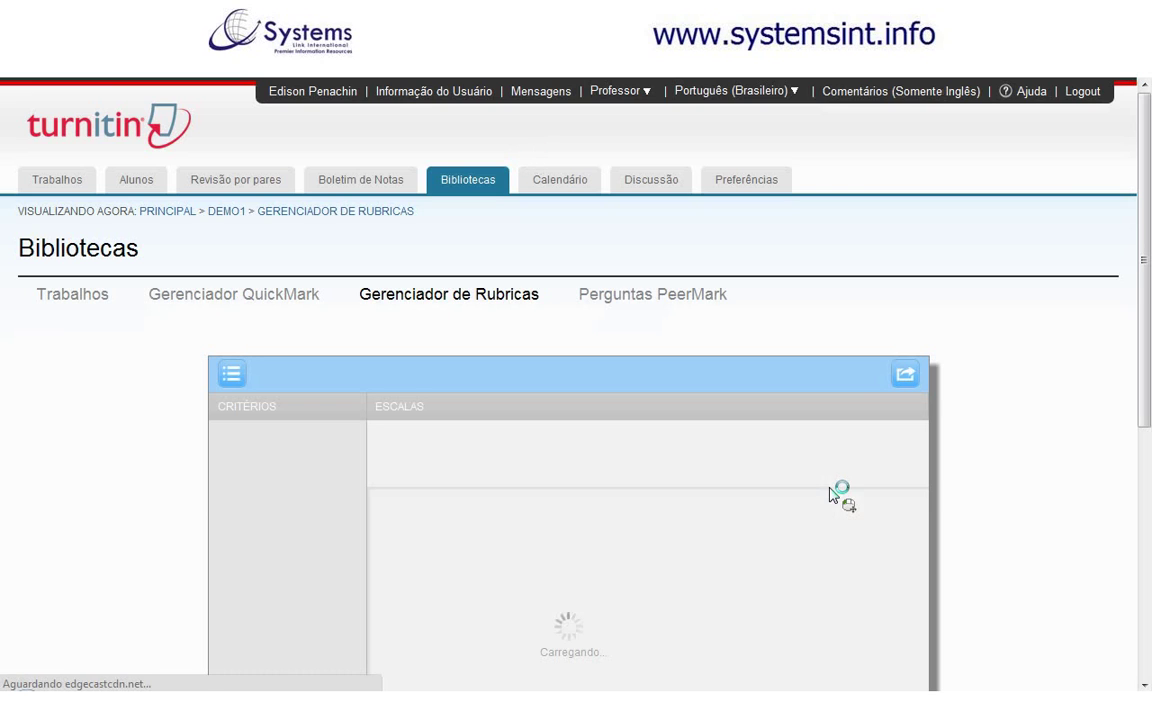
{"action": "scroll", "coordinate": [1078, 481], "scroll_direction": "down", "scroll_amount": 3}
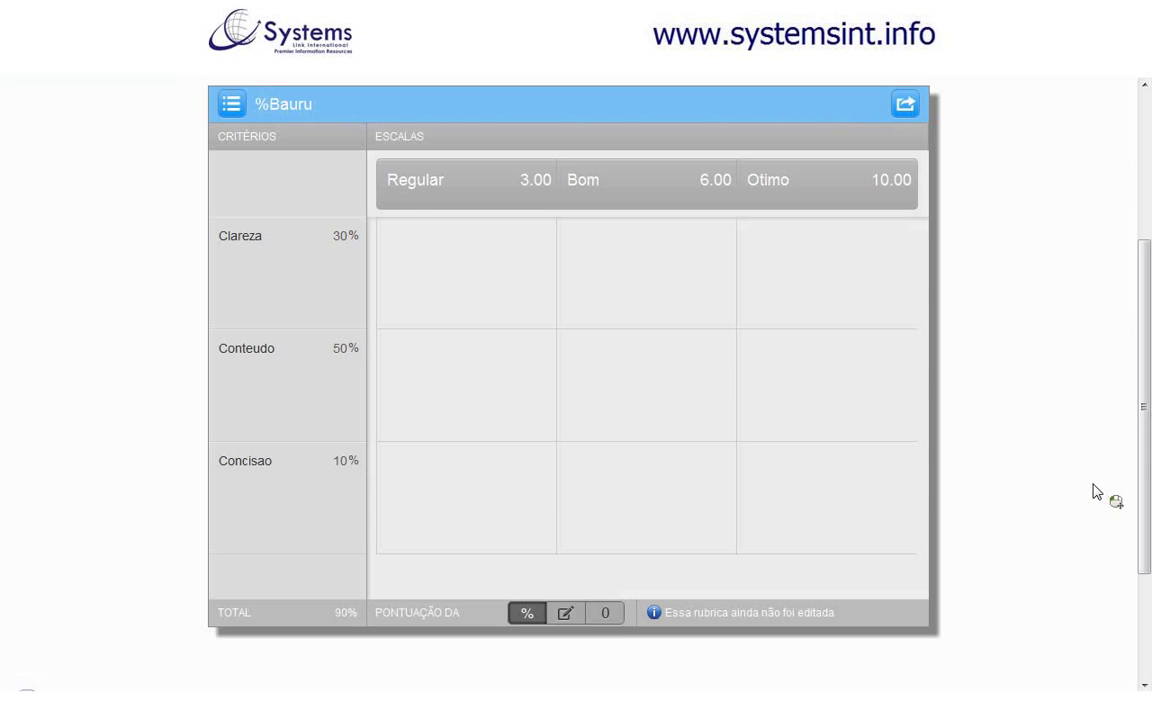
{"action": "left_click", "coordinate": [231, 105]}
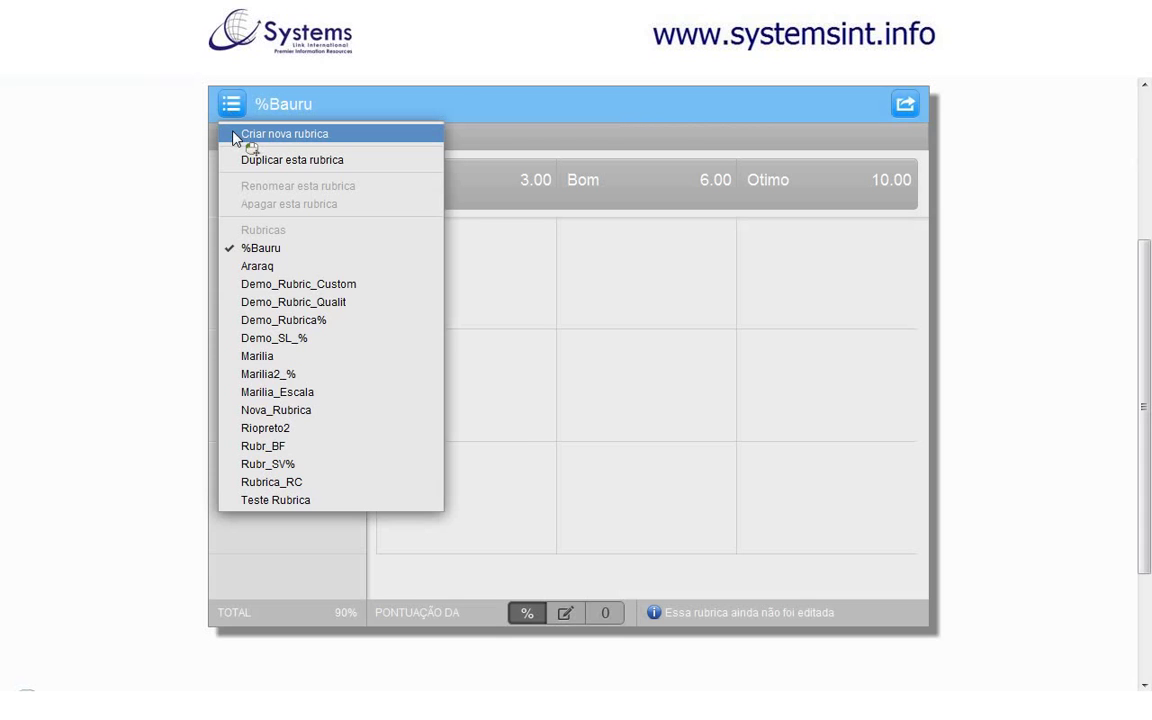
{"action": "left_click", "coordinate": [234, 134]}
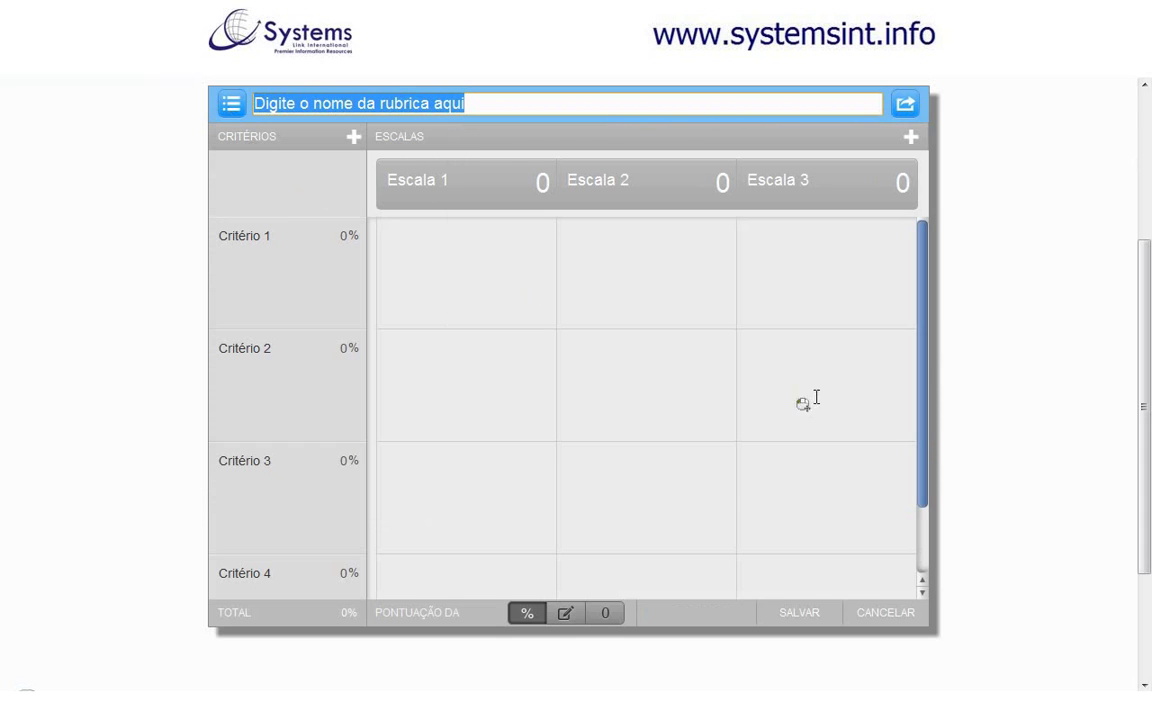
Try the rubric's custom and qualitative scoring modes, and return it to percentage scoring.
{"action": "left_click_drag", "start_coordinate": [935, 422], "coordinate": [931, 501]}
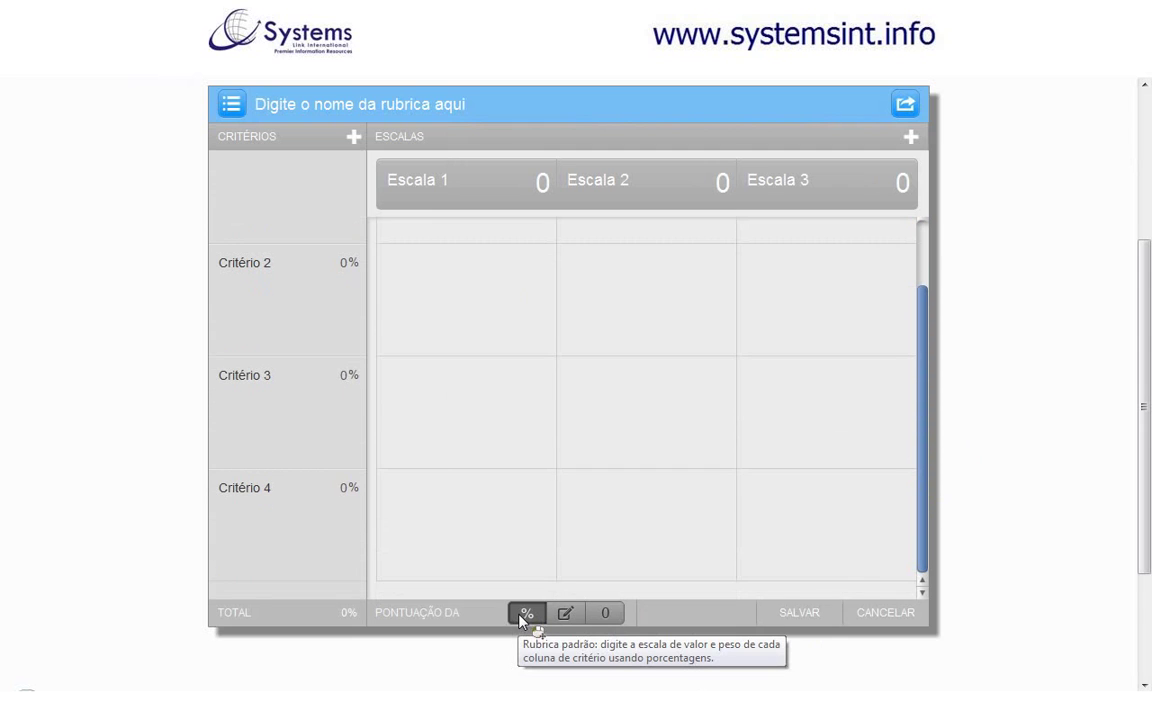
{"action": "left_click", "coordinate": [563, 618]}
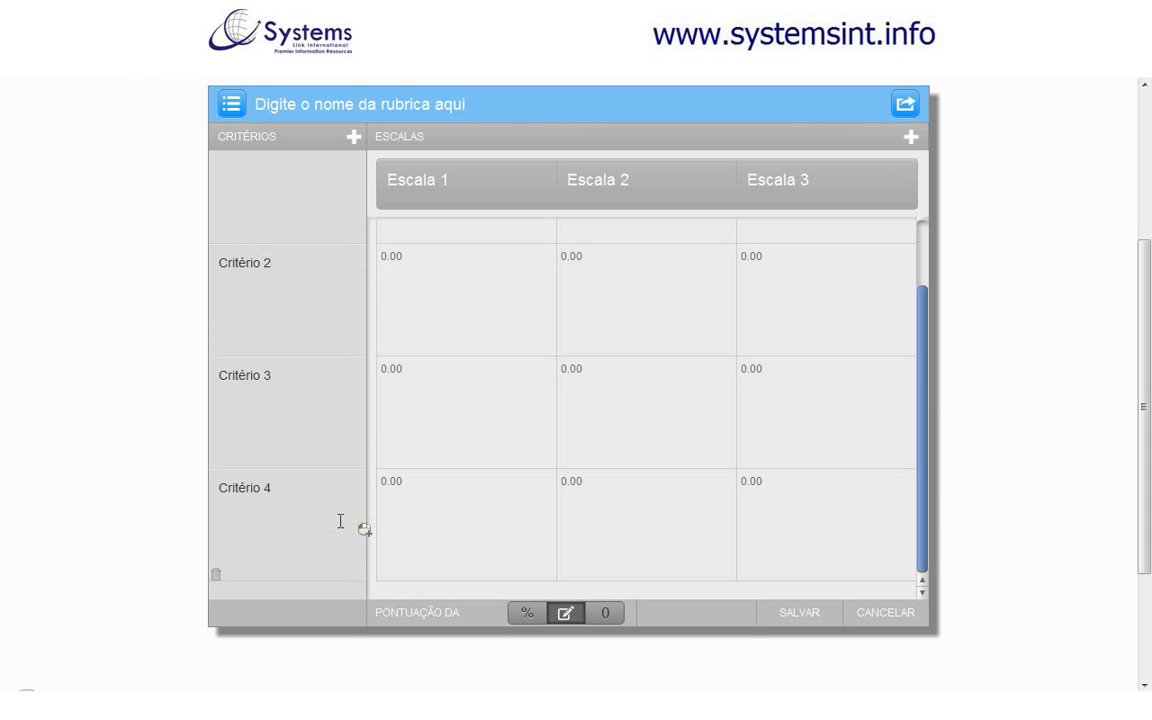
{"action": "left_click", "coordinate": [604, 614]}
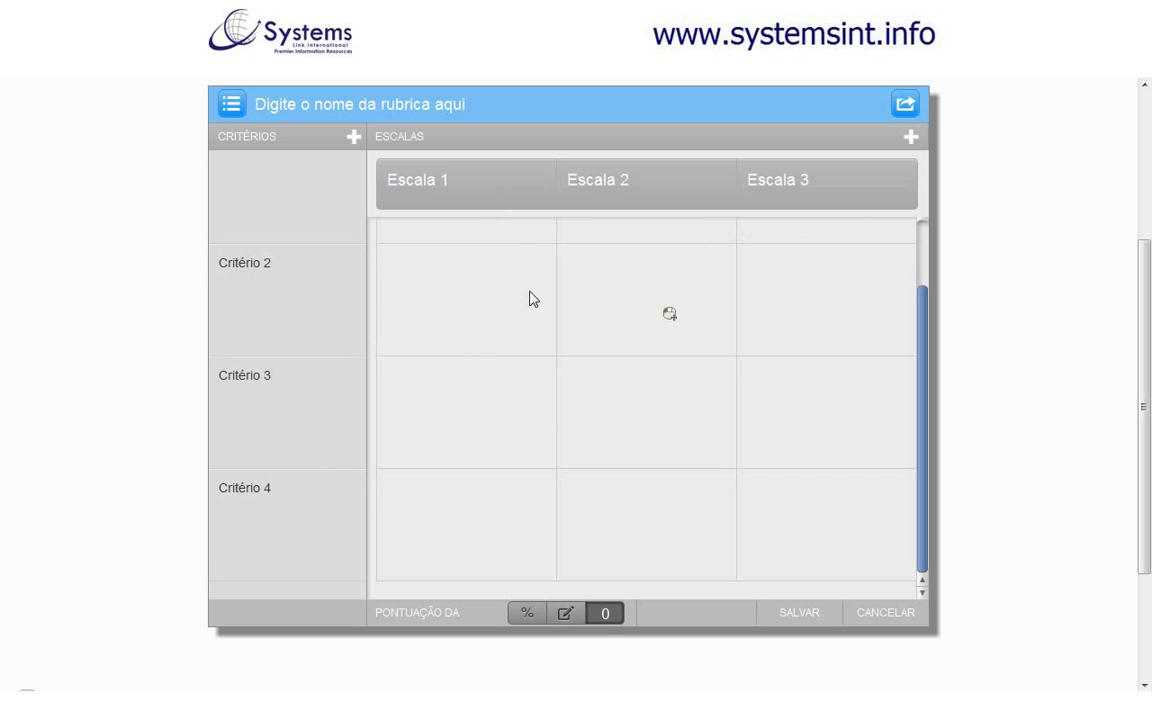
{"action": "left_click", "coordinate": [441, 279]}
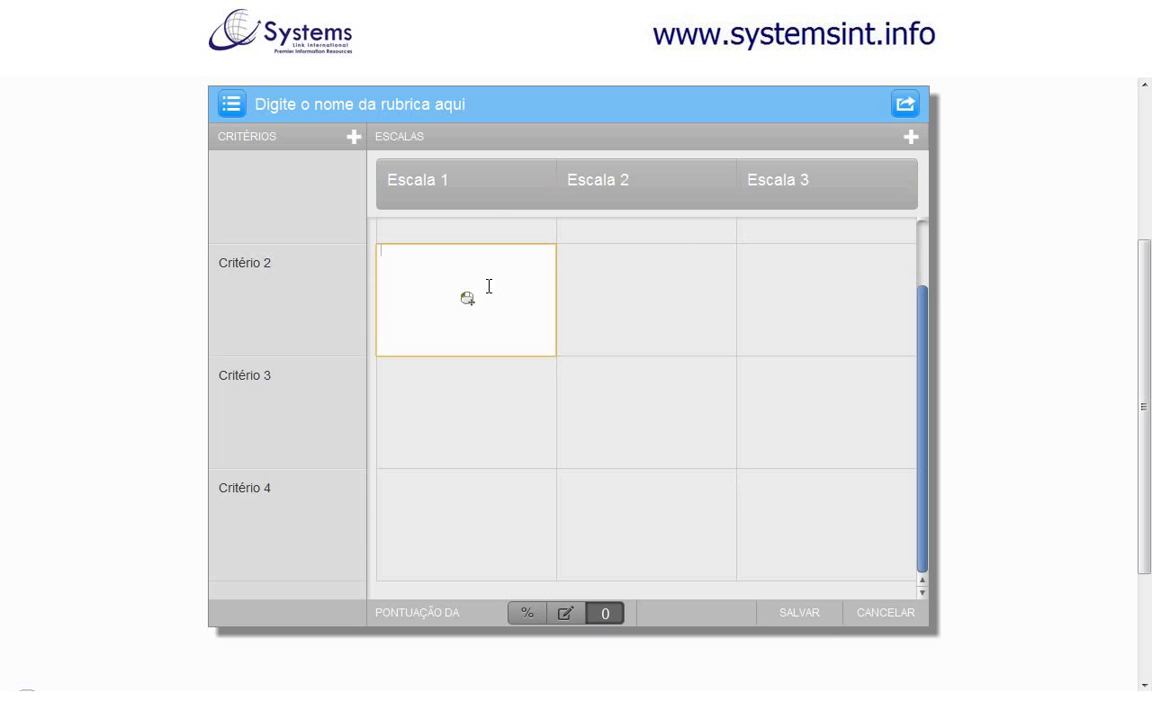
{"action": "left_click", "coordinate": [635, 280]}
{"action": "left_click", "coordinate": [816, 287]}
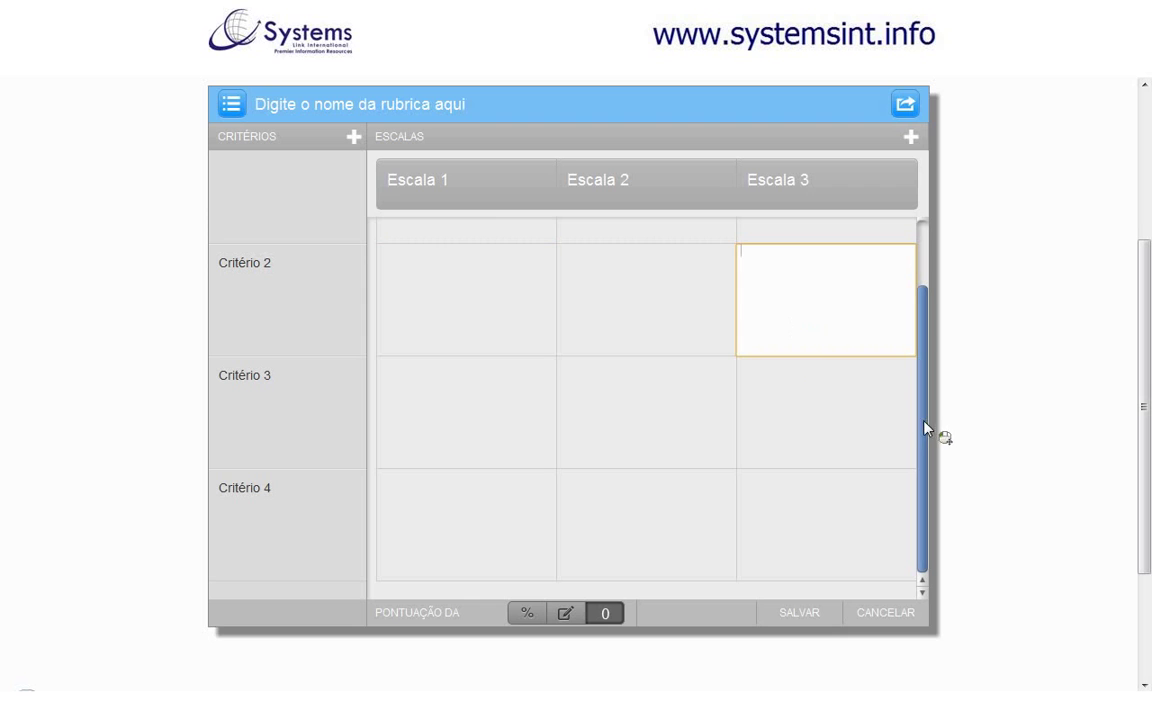
{"action": "scroll", "coordinate": [911, 415], "scroll_direction": "up", "scroll_amount": 2}
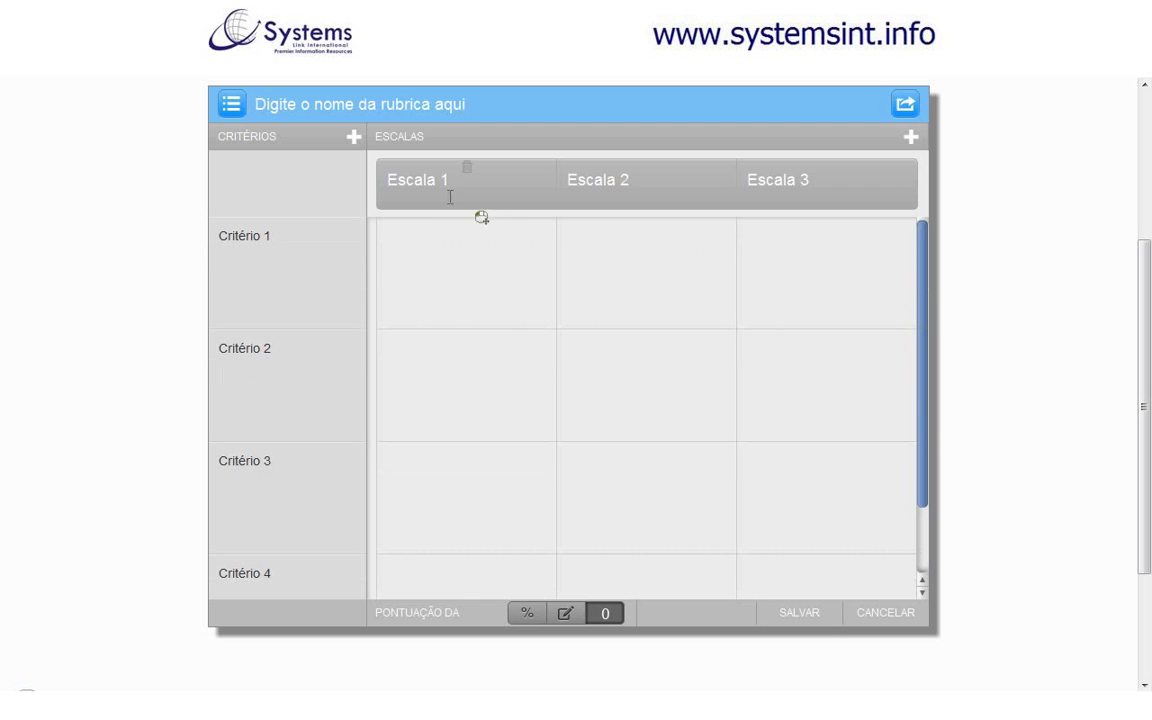
{"action": "left_click", "coordinate": [527, 614]}
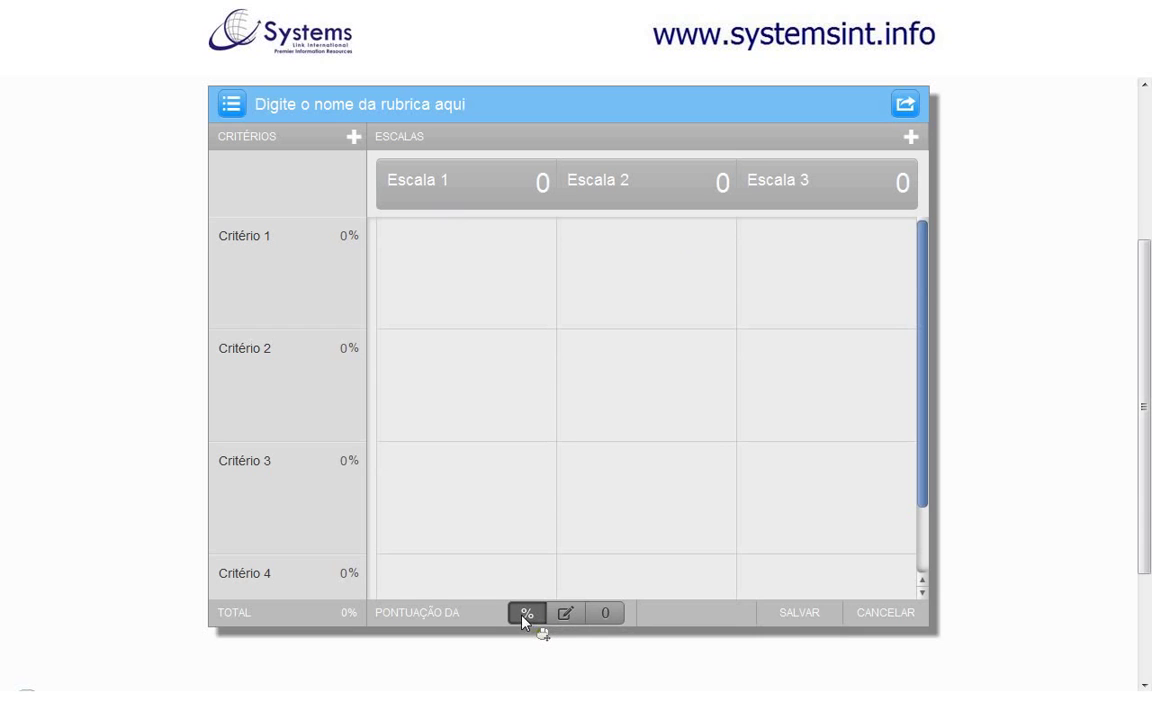
Name the new rubric Nova_Rubrica and delete its criterion Critério 4.
{"action": "left_click", "coordinate": [462, 107]}
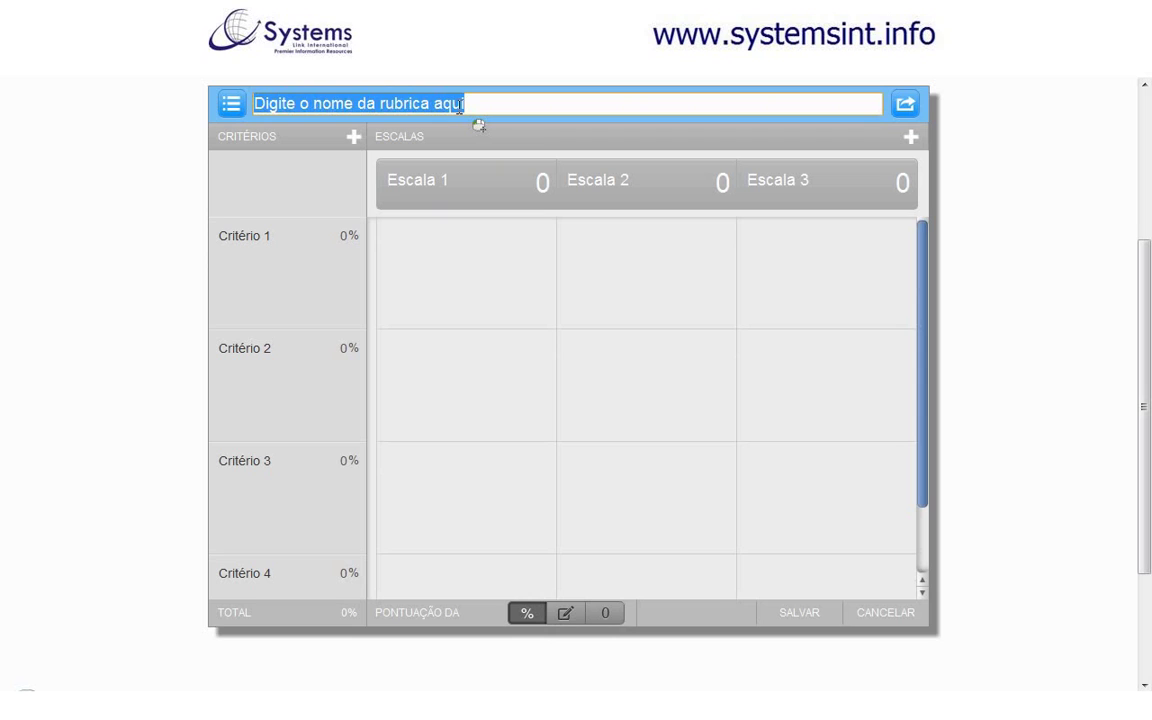
{"action": "type", "text": "Nova_Rubrica"}
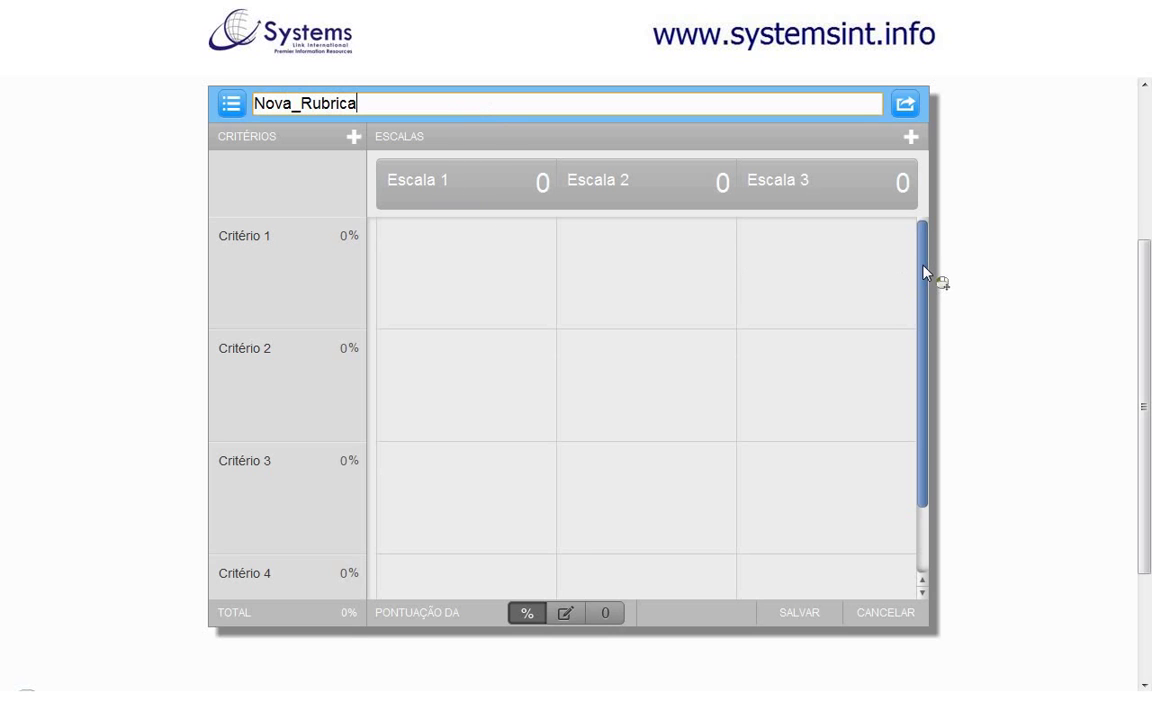
{"action": "left_click_drag", "start_coordinate": [924, 357], "coordinate": [921, 437]}
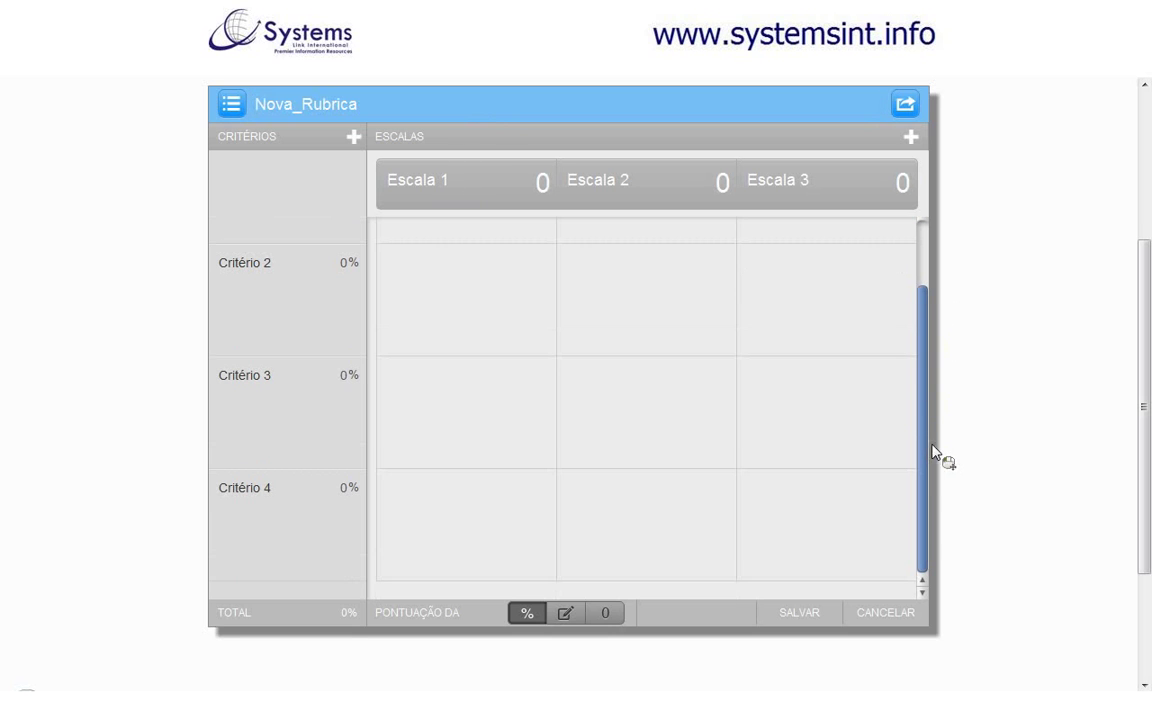
{"action": "left_click_drag", "start_coordinate": [935, 311], "coordinate": [945, 226]}
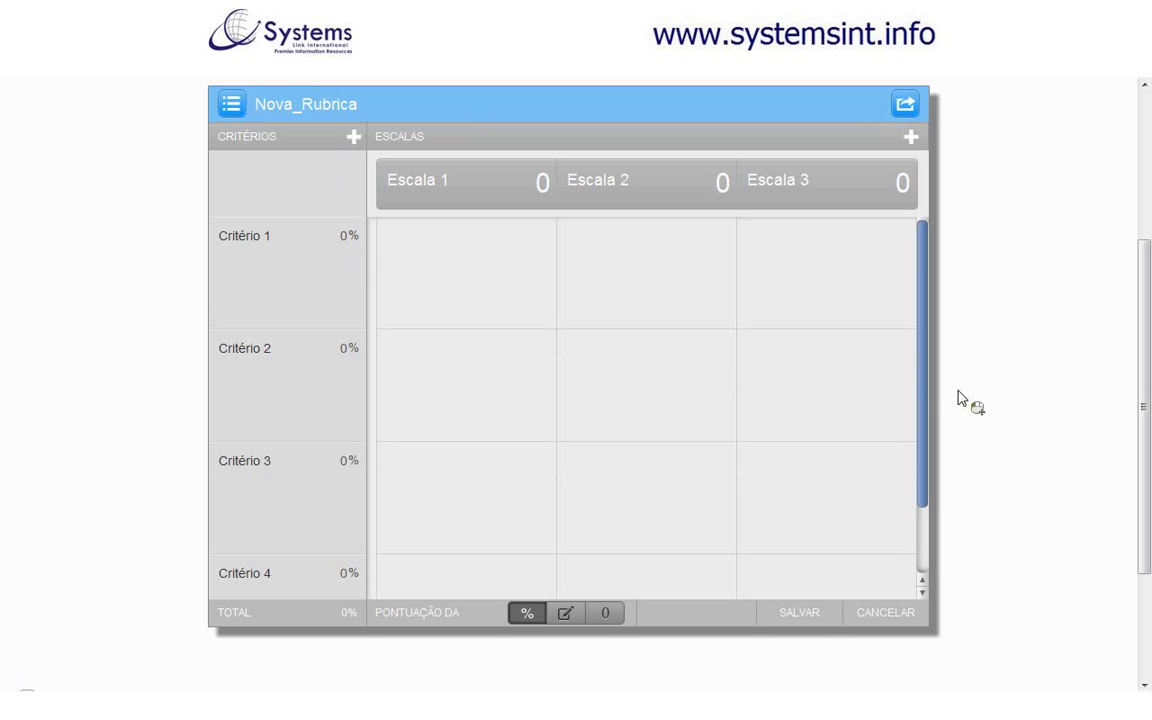
{"action": "left_click_drag", "start_coordinate": [926, 377], "coordinate": [931, 463]}
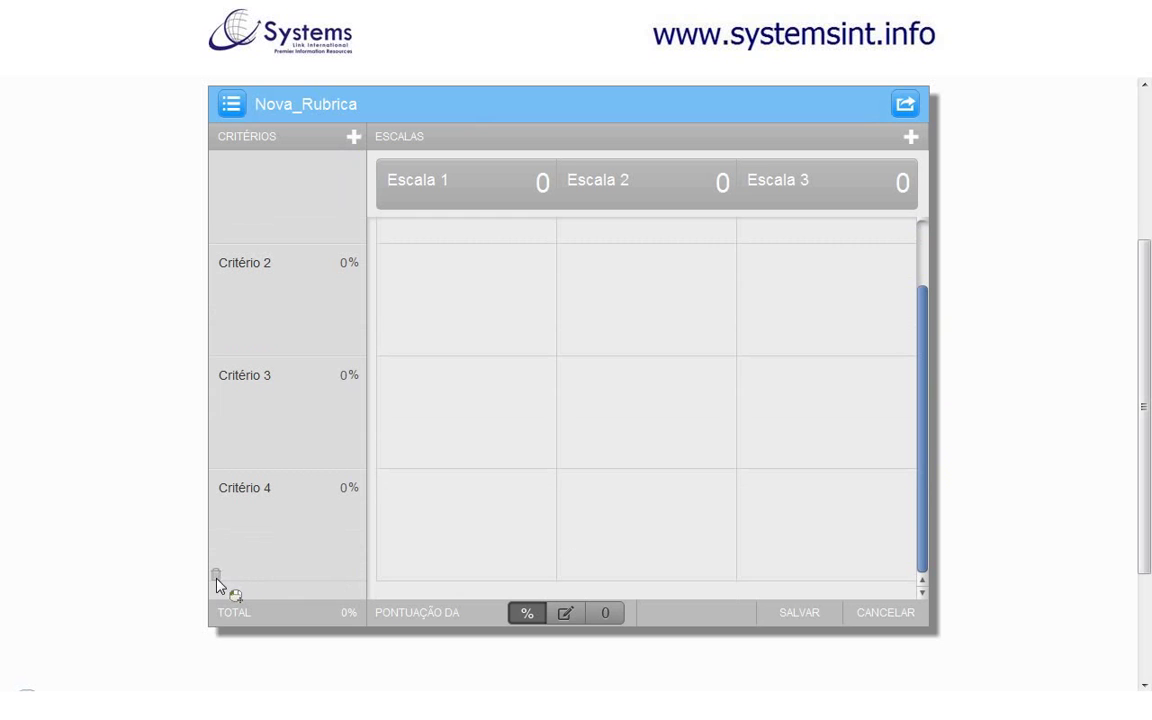
{"action": "left_click", "coordinate": [216, 578]}
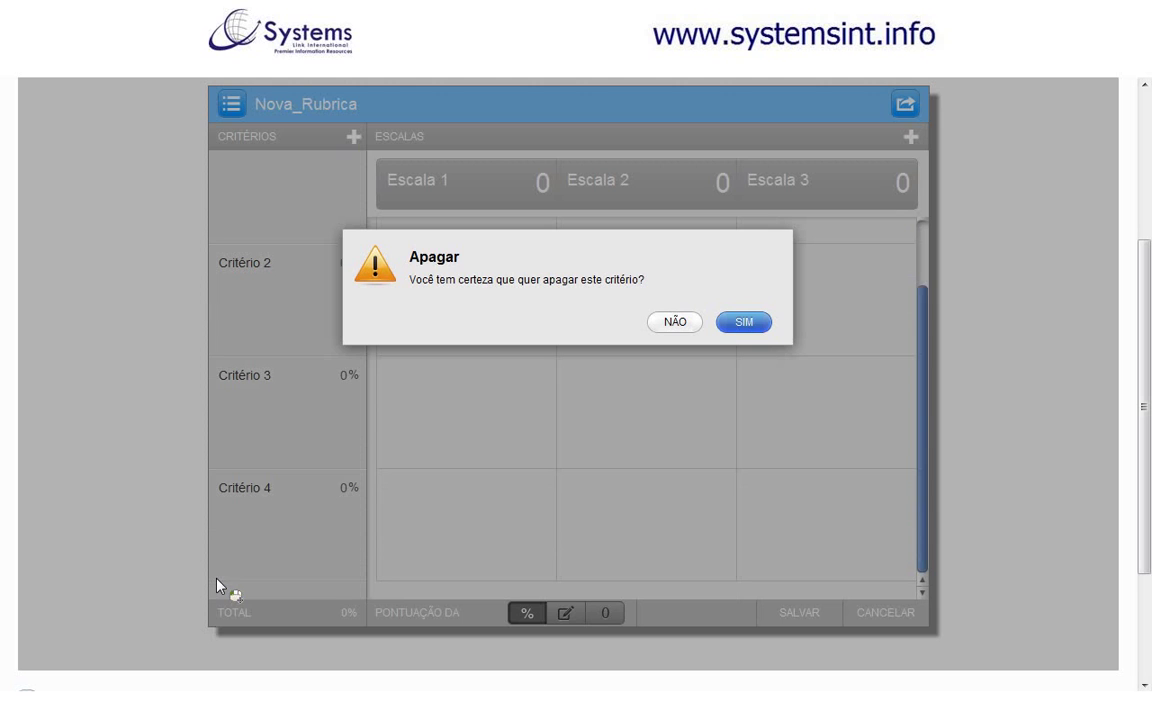
{"action": "left_click", "coordinate": [747, 322]}
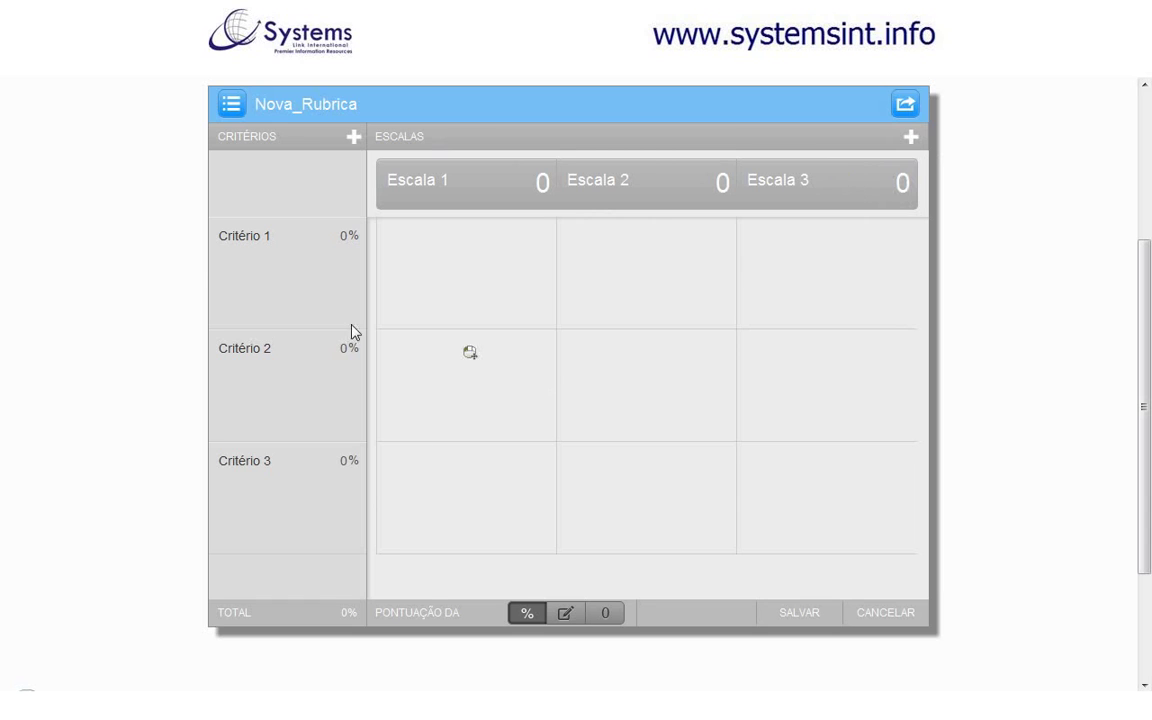
Rename the rubric's three remaining criteria, in order, as Clareza, Conteúdo and Concisão.
{"action": "left_click", "coordinate": [243, 236]}
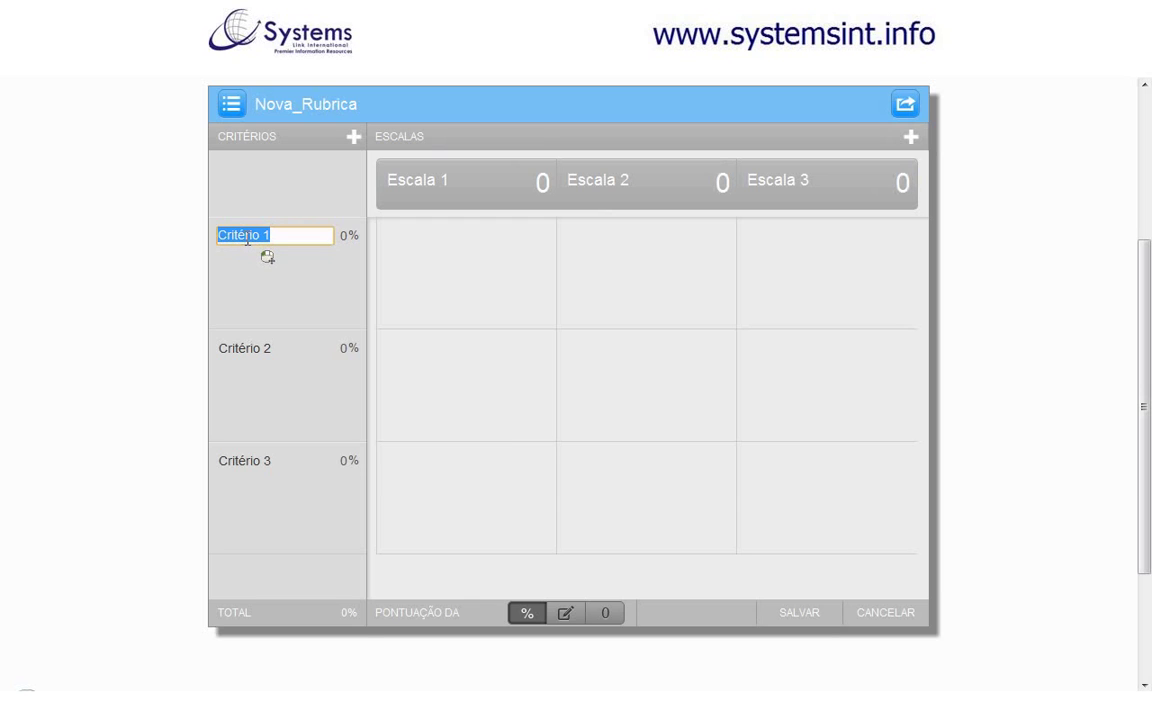
{"action": "type", "text": "Clareza"}
{"action": "left_click", "coordinate": [255, 350]}
{"action": "type", "text": "Conte"}
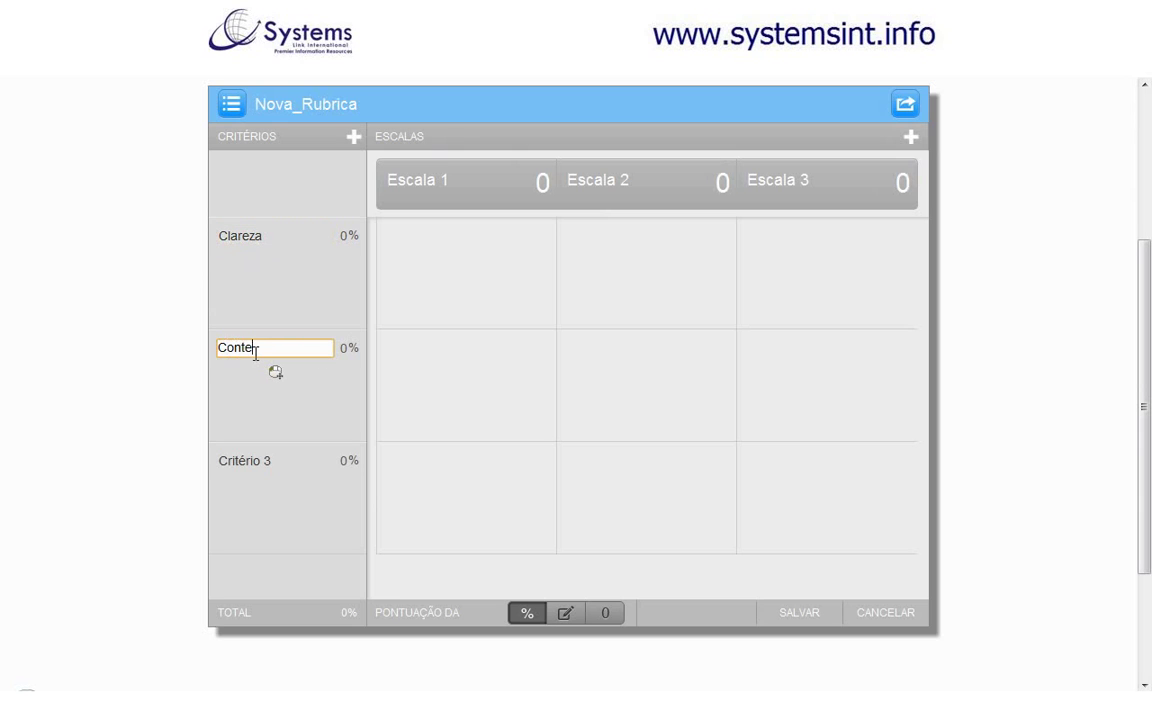
{"action": "type", "text": "údo"}
{"action": "left_click", "coordinate": [228, 468]}
{"action": "type", "text": "Concisão"}
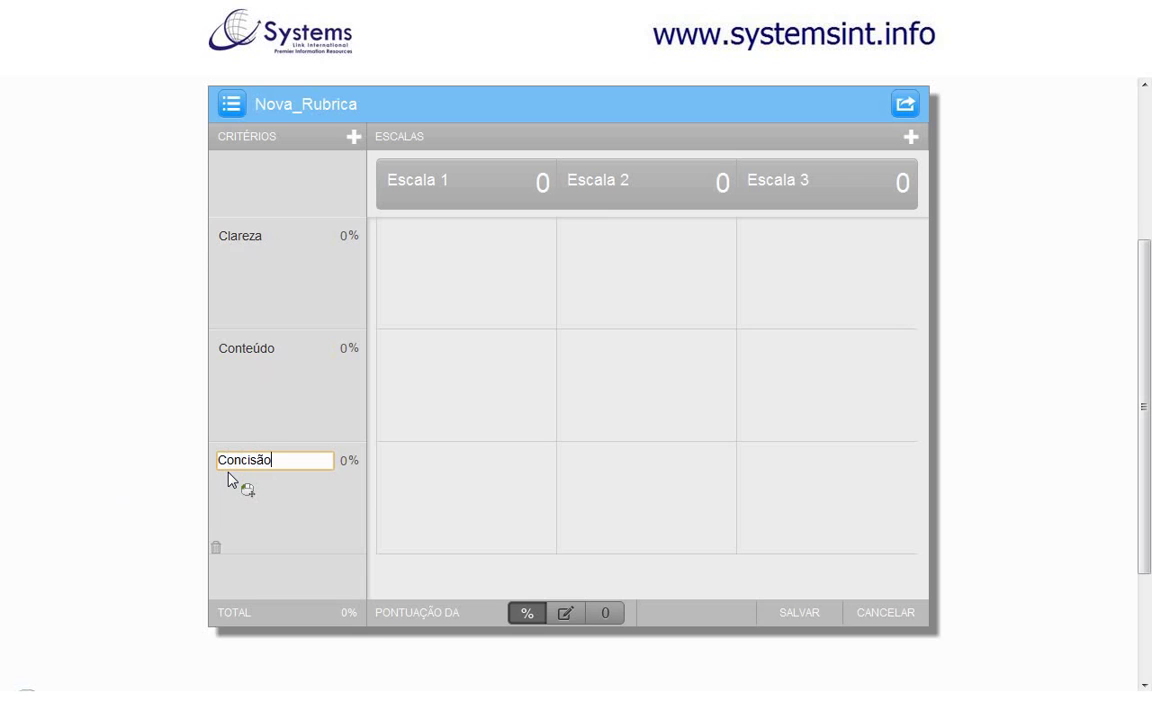
Rename the rubric's three scales, in order, as Regular, Bom and Excelente.
{"action": "double_click", "coordinate": [419, 181]}
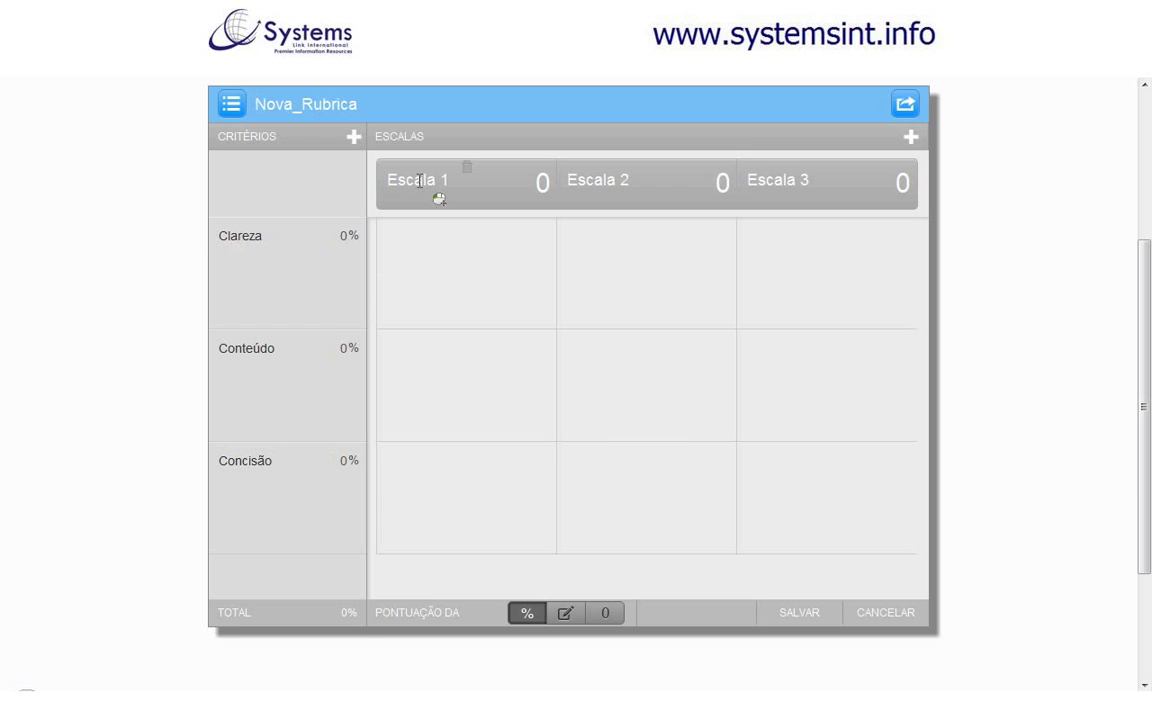
{"action": "type", "text": "Regular"}
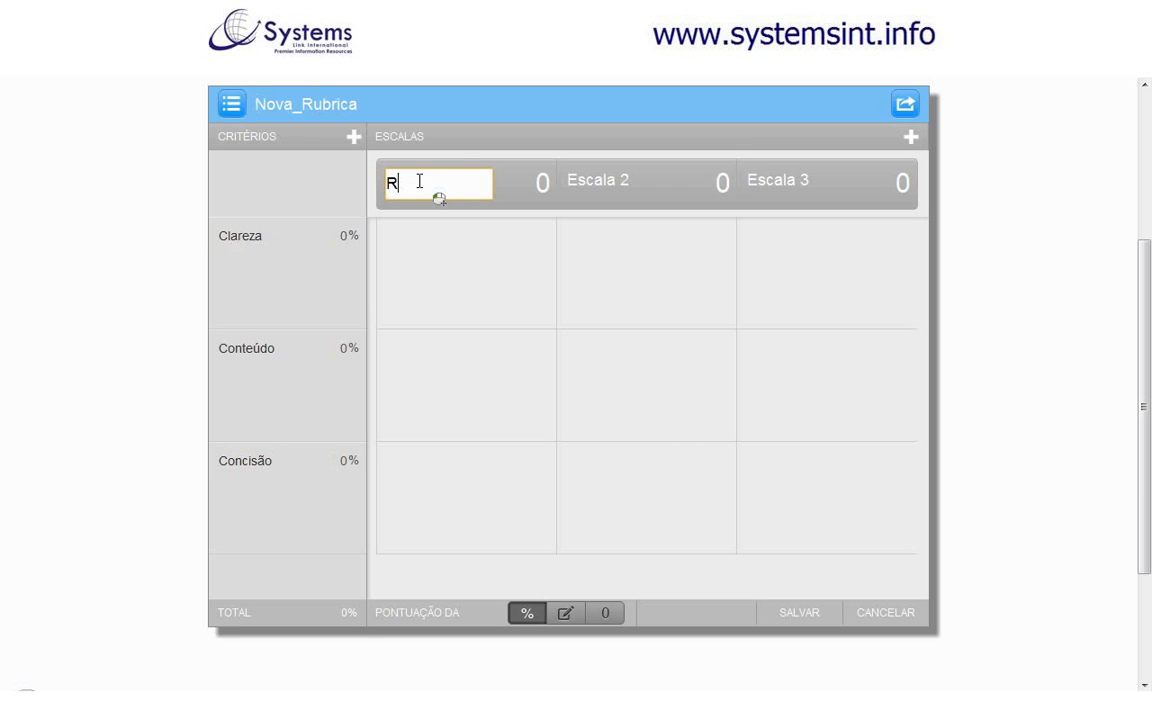
{"action": "double_click", "coordinate": [598, 188]}
{"action": "type", "text": "Bom"}
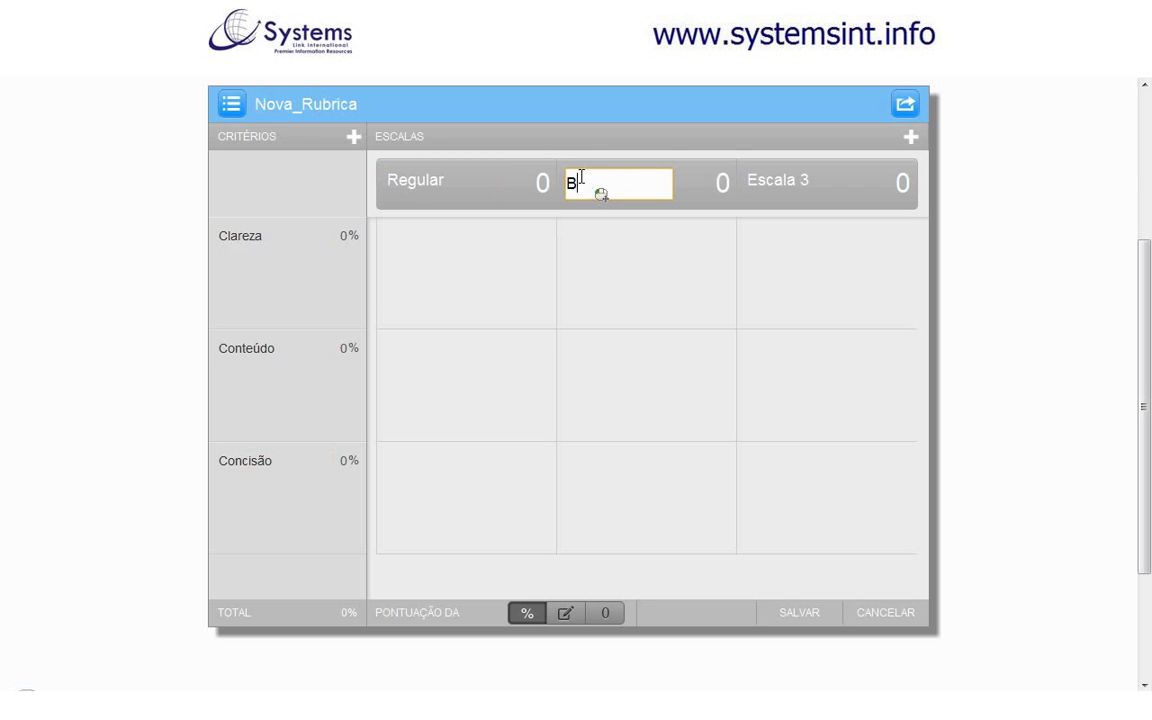
{"action": "double_click", "coordinate": [826, 188]}
{"action": "type", "text": "Excelente"}
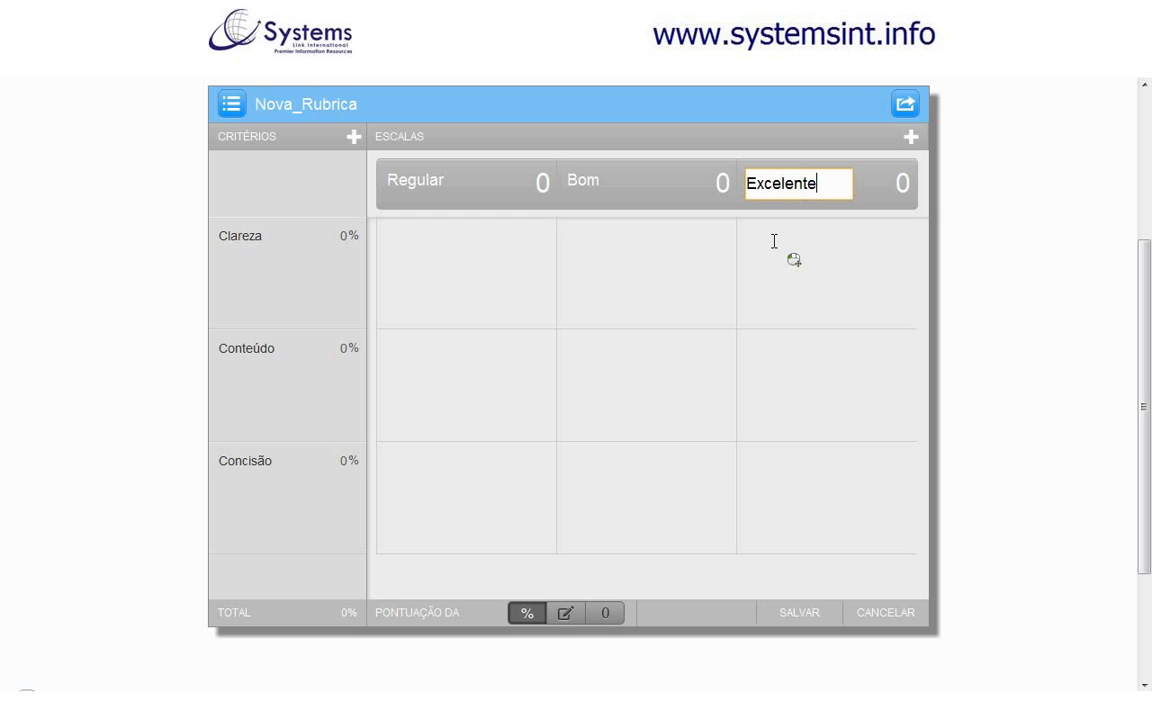
Set the scale values to 10 for Excelente, 6 for Bom and 2 for Regular.
{"action": "left_click", "coordinate": [901, 184]}
{"action": "type", "text": "10"}
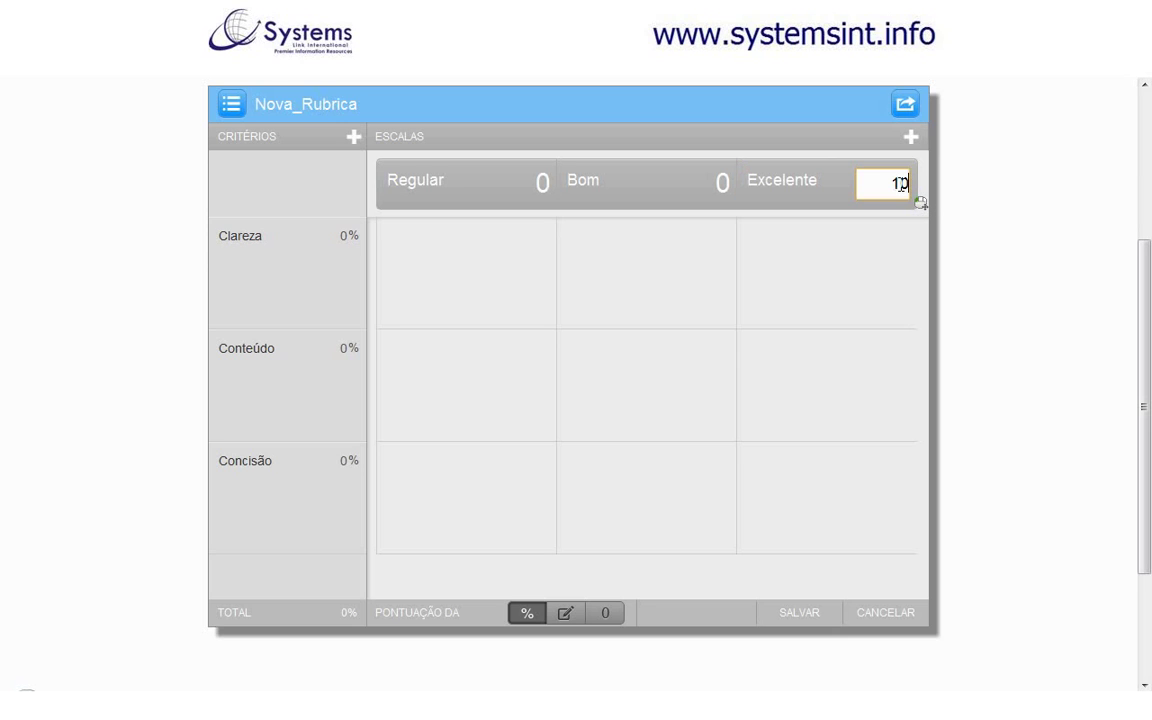
{"action": "left_click", "coordinate": [724, 183]}
{"action": "type", "text": "6"}
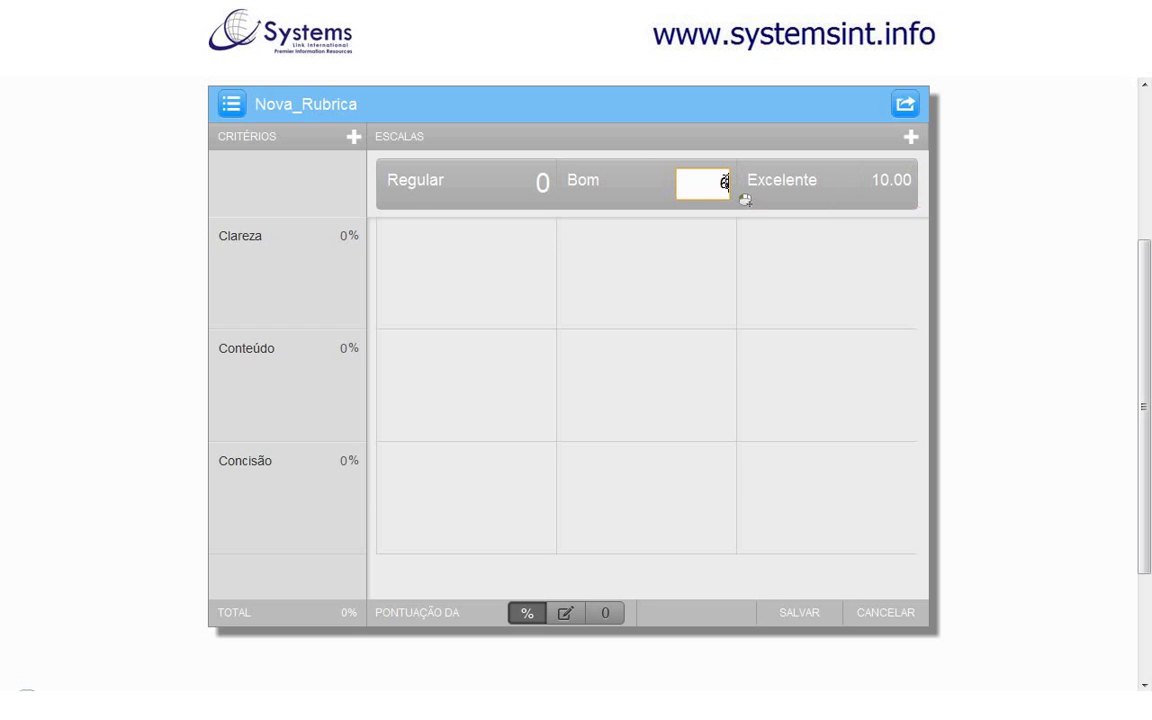
{"action": "left_click", "coordinate": [541, 183]}
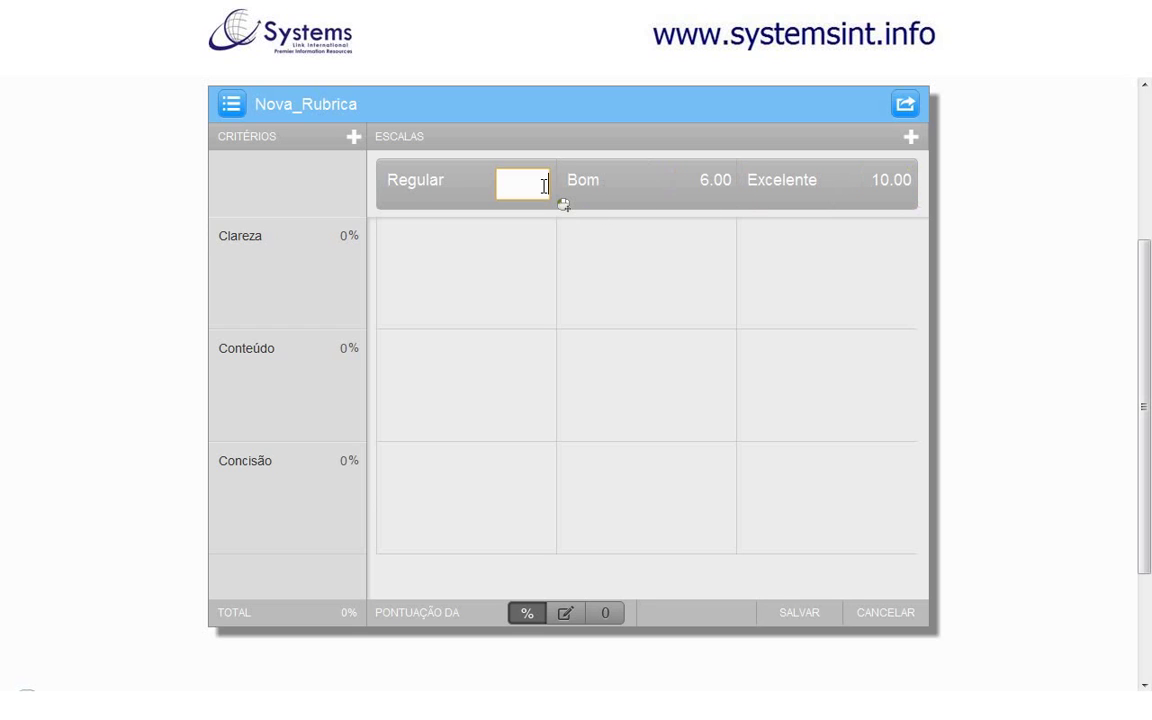
{"action": "type", "text": "2"}
Weight the criteria Clareza 30%, Conteúdo 50% and Concisão 20%, and save the rubric.
{"action": "left_click", "coordinate": [344, 233]}
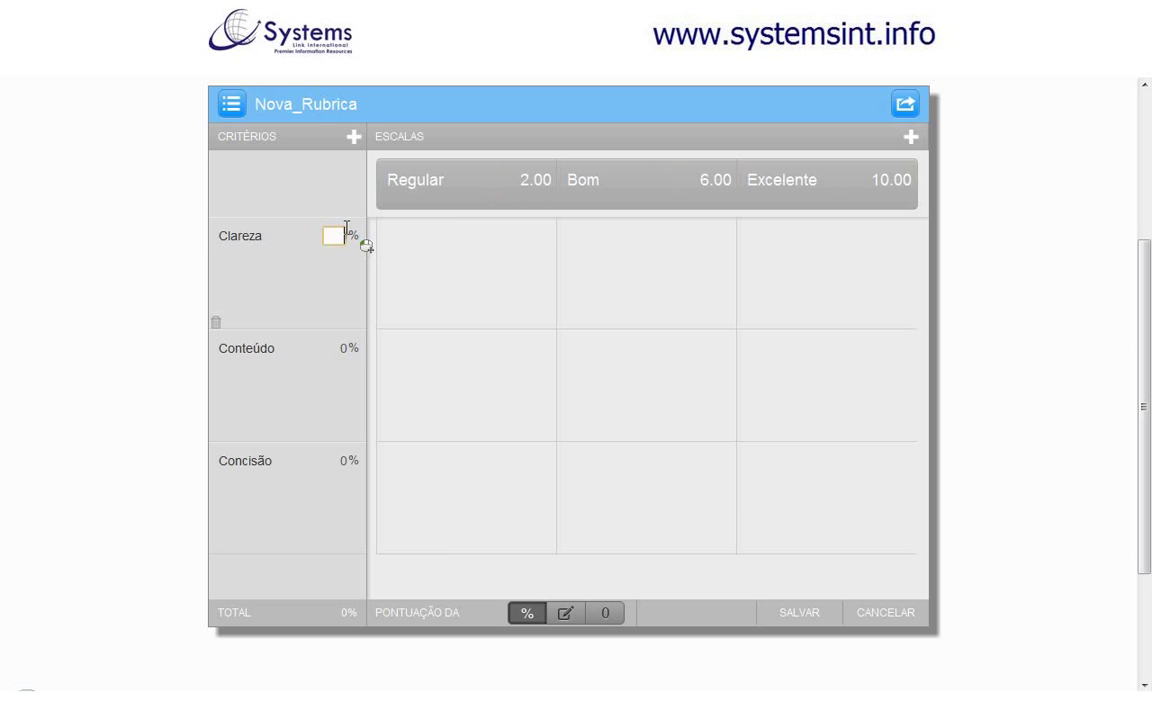
{"action": "type", "text": "30"}
{"action": "left_click", "coordinate": [340, 347]}
{"action": "type", "text": "50"}
{"action": "left_click", "coordinate": [342, 462]}
{"action": "type", "text": "20"}
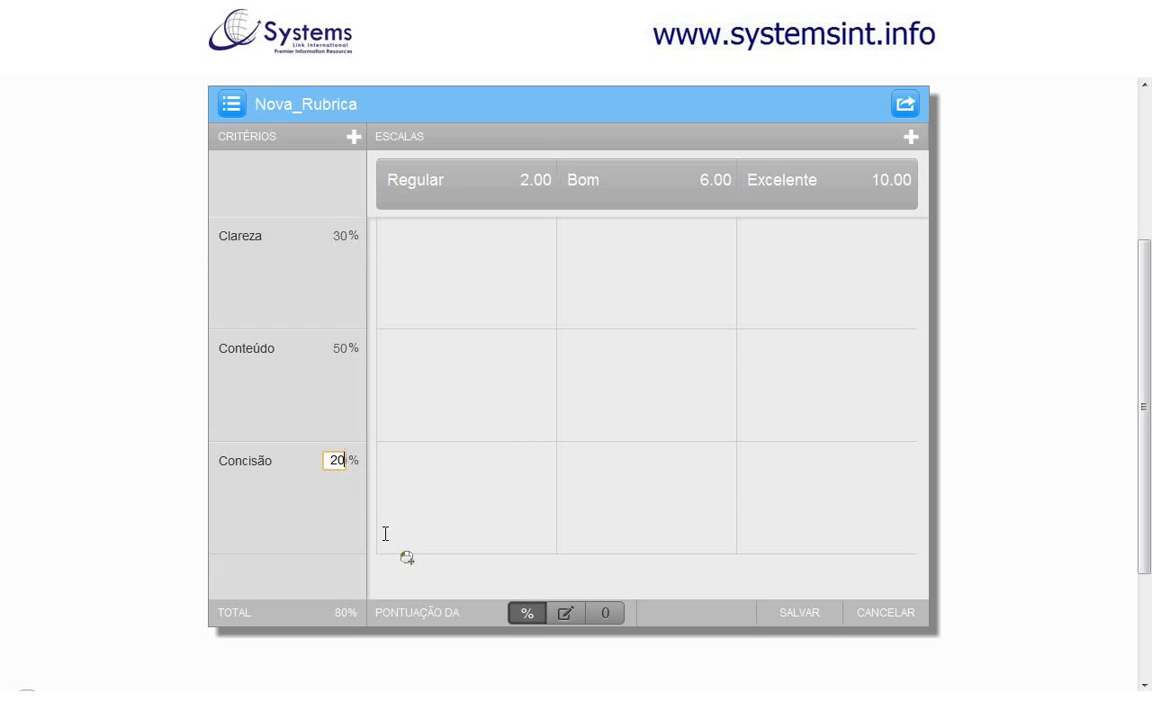
{"action": "key", "text": "Return"}
{"action": "mouse_move", "coordinate": [337, 278]}
{"action": "left_click", "coordinate": [805, 614]}
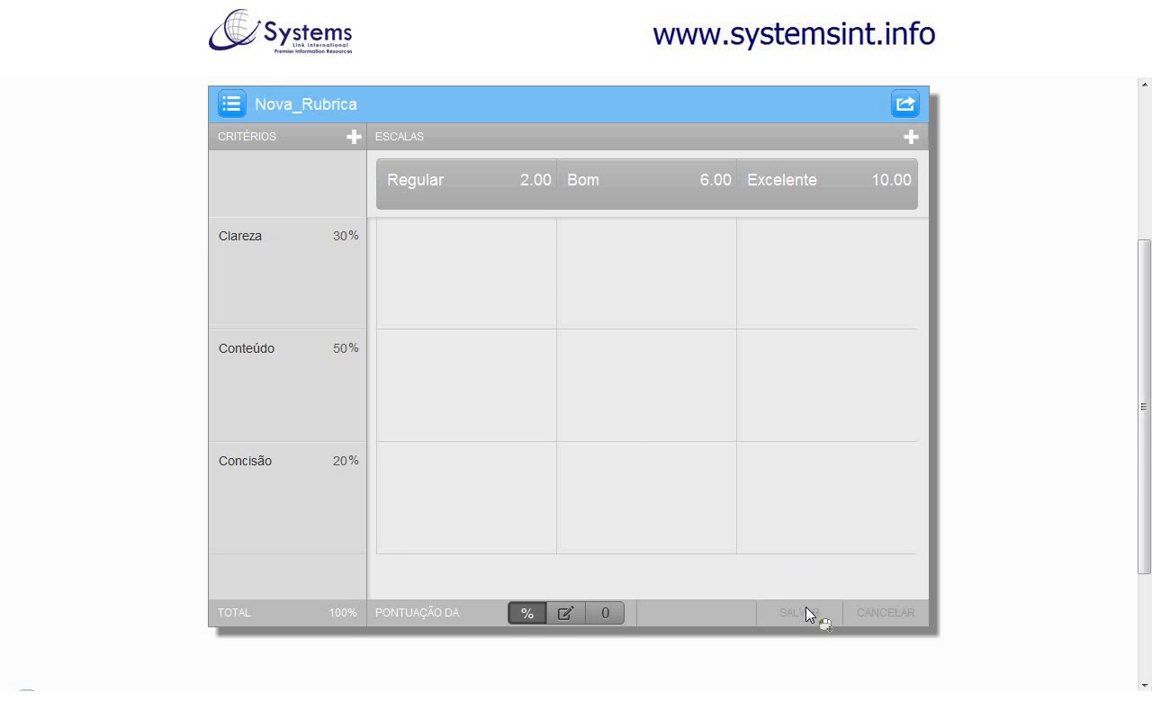
Delete the currently open Nova_Rubrica rubric and confirm the deletion.
{"action": "left_click", "coordinate": [232, 105]}
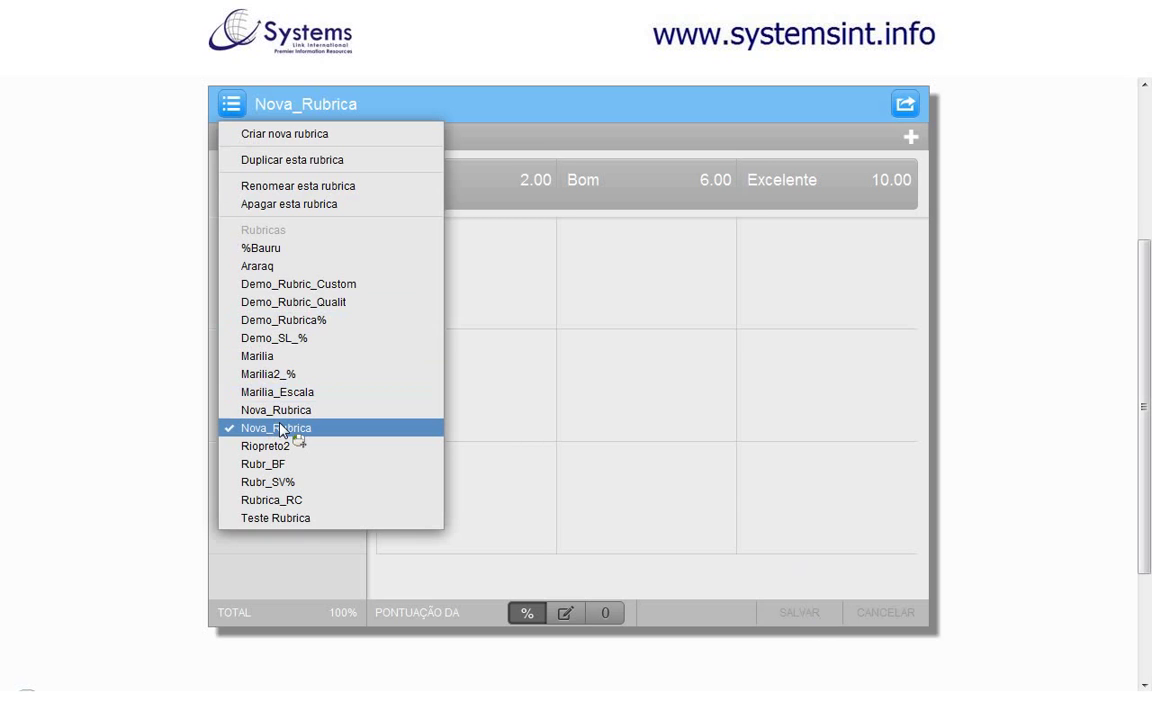
{"action": "left_click", "coordinate": [312, 206]}
{"action": "left_click", "coordinate": [763, 321]}
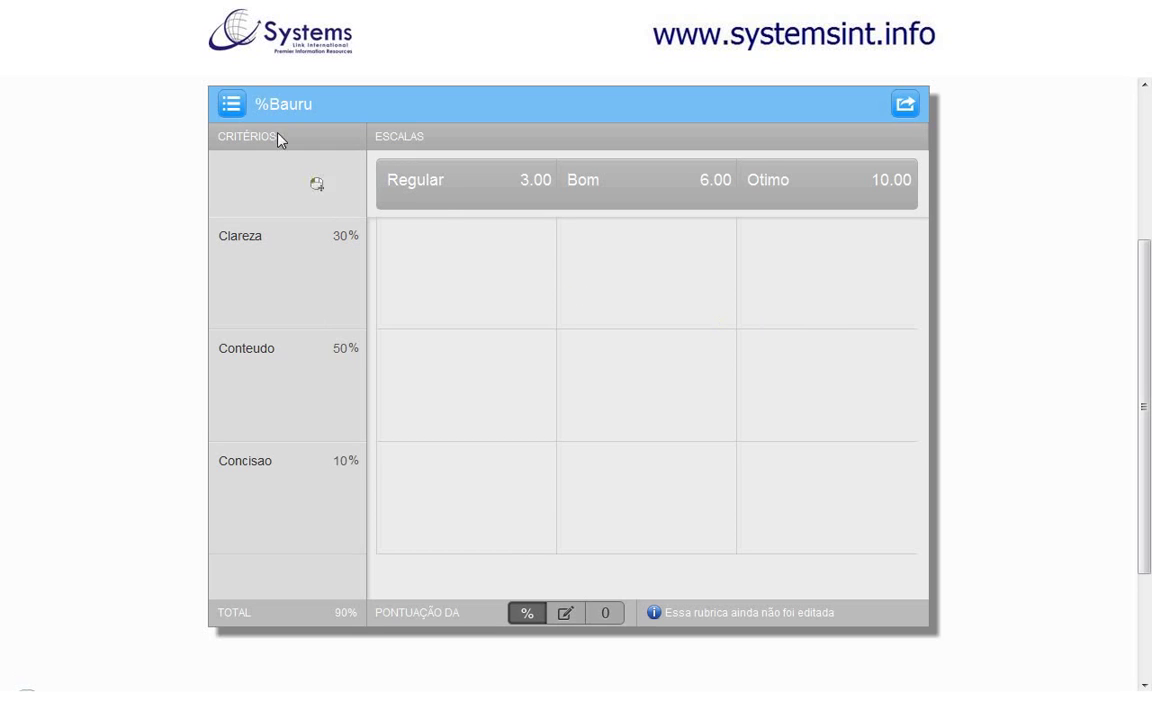
Open the other rubric named Nova_Rubrica from the rubric list and delete it as well.
{"action": "left_click", "coordinate": [239, 106]}
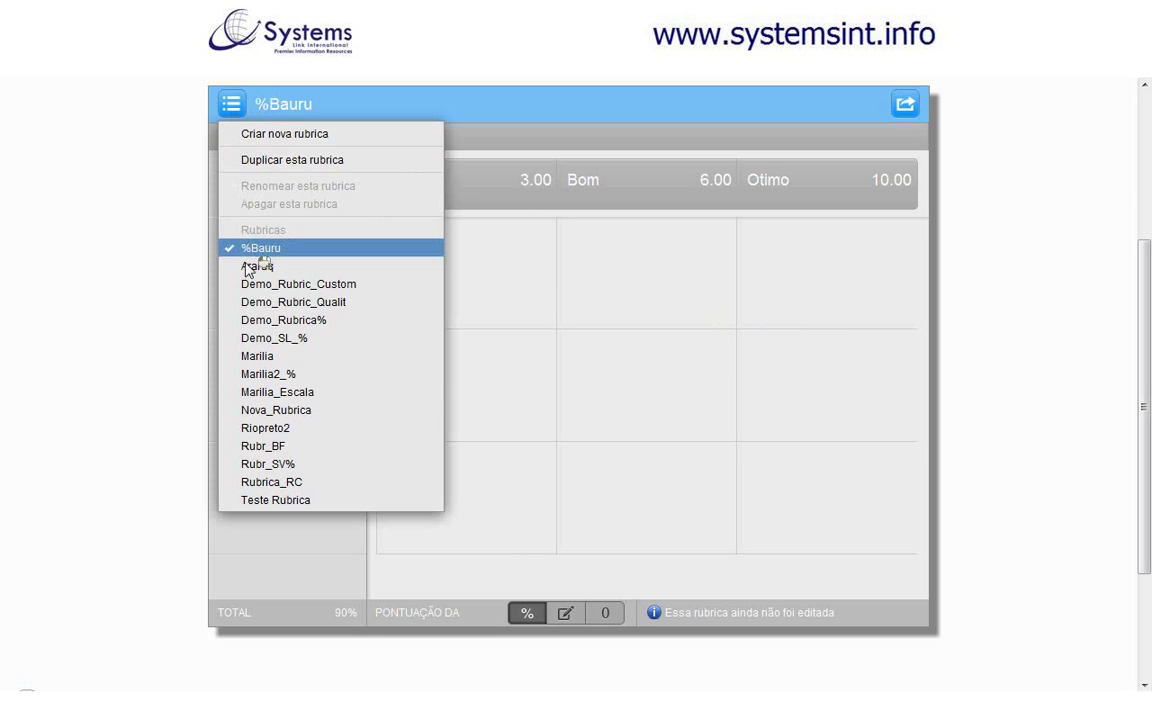
{"action": "left_click", "coordinate": [256, 413]}
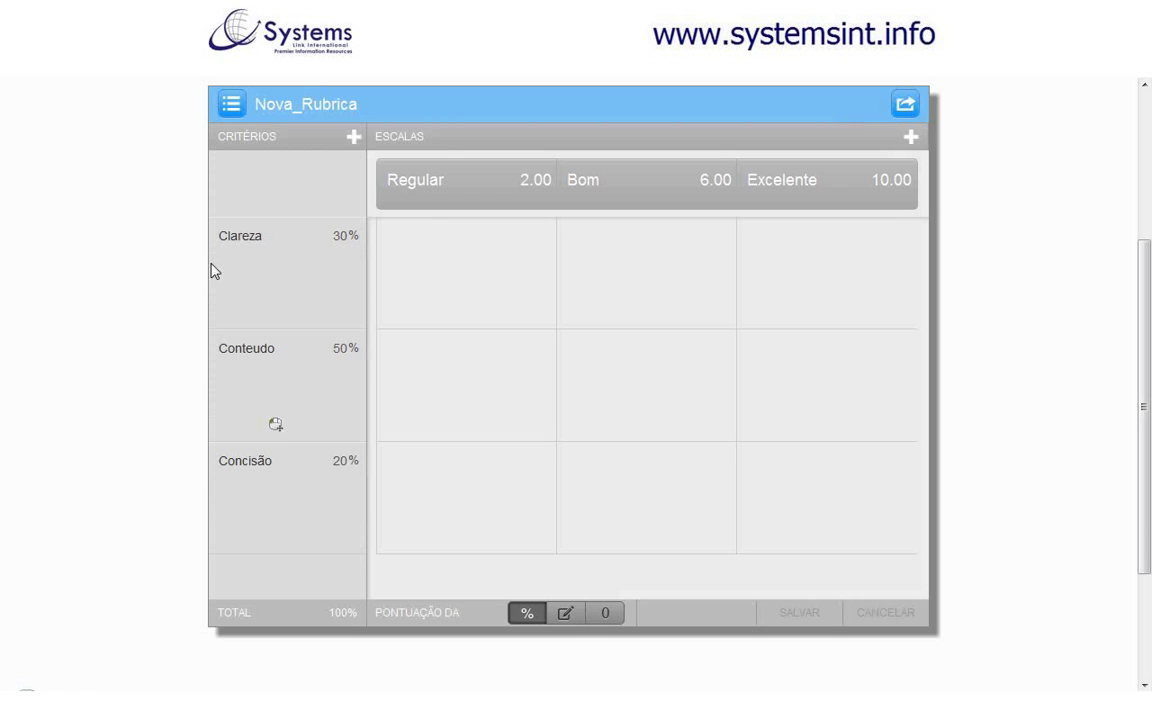
{"action": "left_click", "coordinate": [231, 104]}
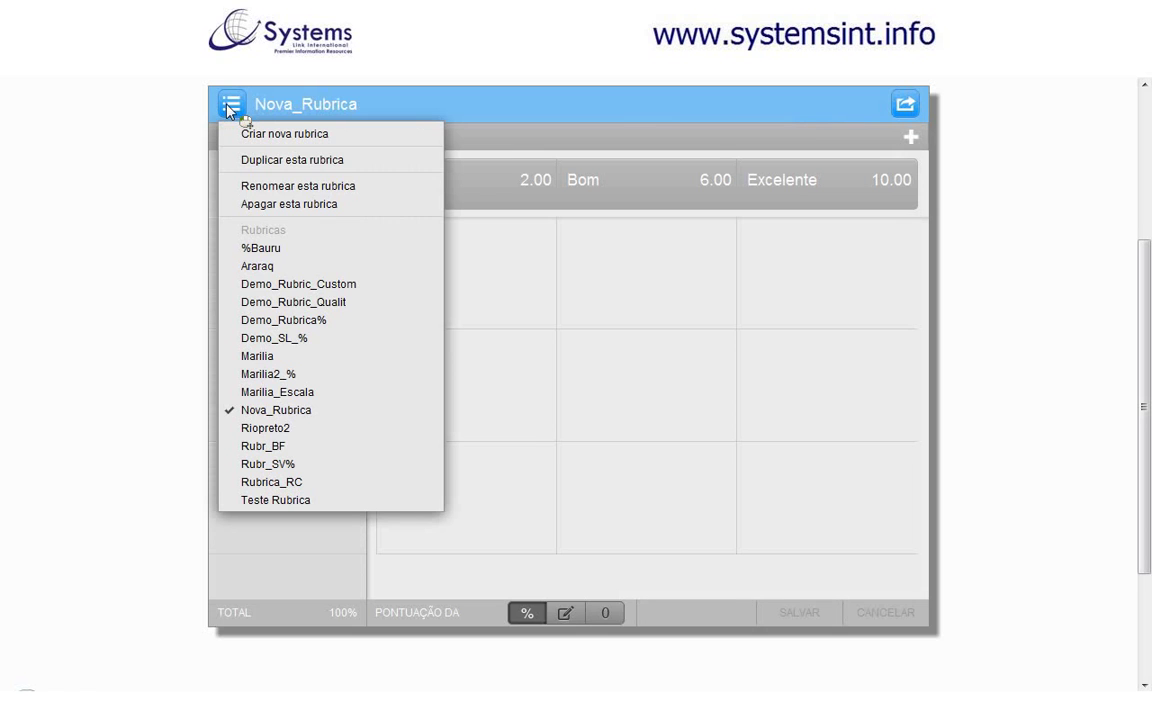
{"action": "left_click", "coordinate": [248, 205]}
{"action": "left_click", "coordinate": [747, 320]}
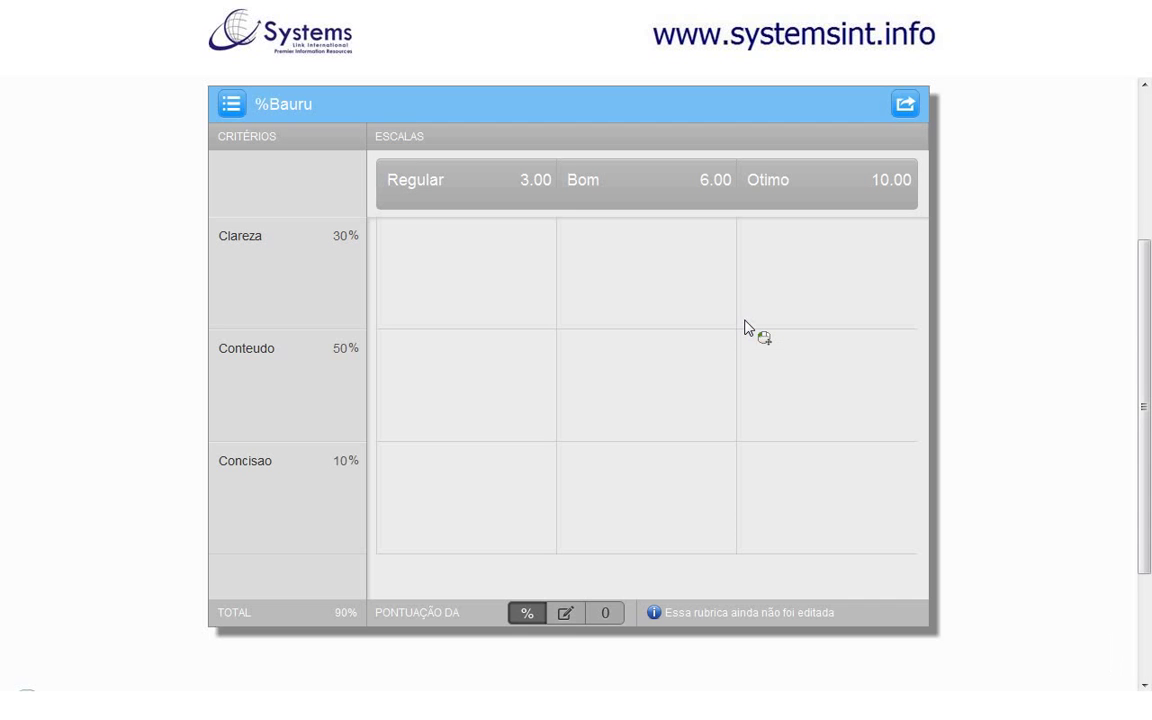
Go to the class's library of PeerMark questions.
{"action": "scroll", "coordinate": [1126, 345], "scroll_direction": "up", "scroll_amount": 3}
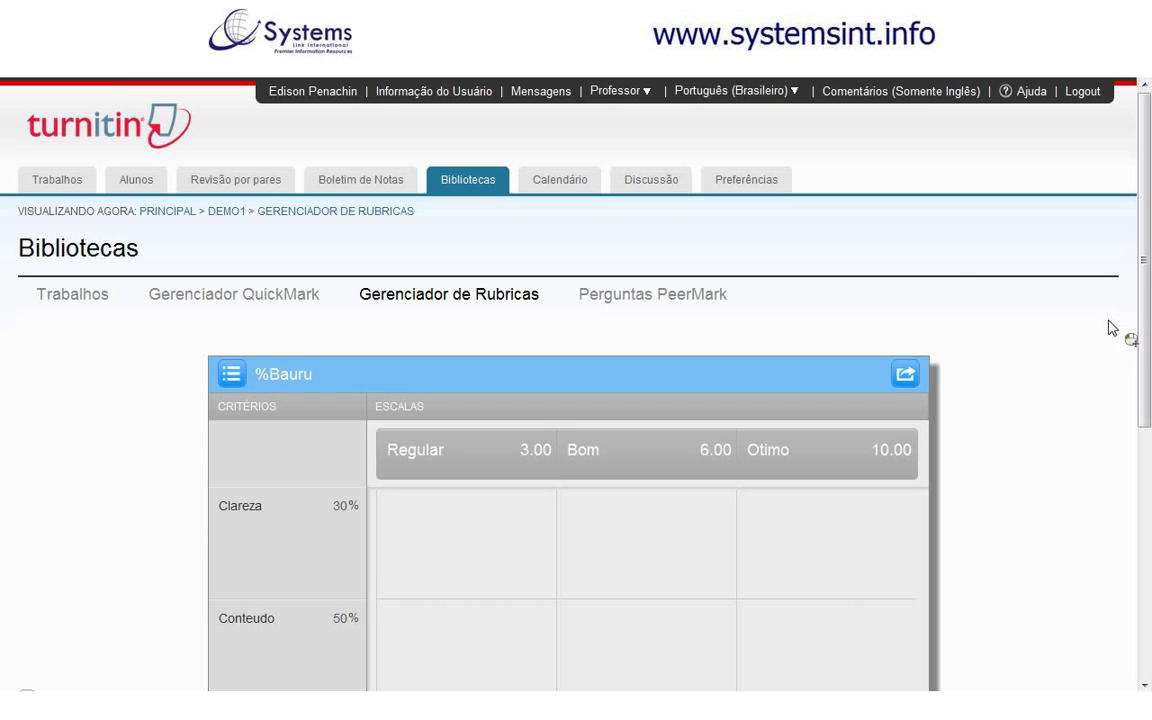
{"action": "left_click", "coordinate": [711, 302]}
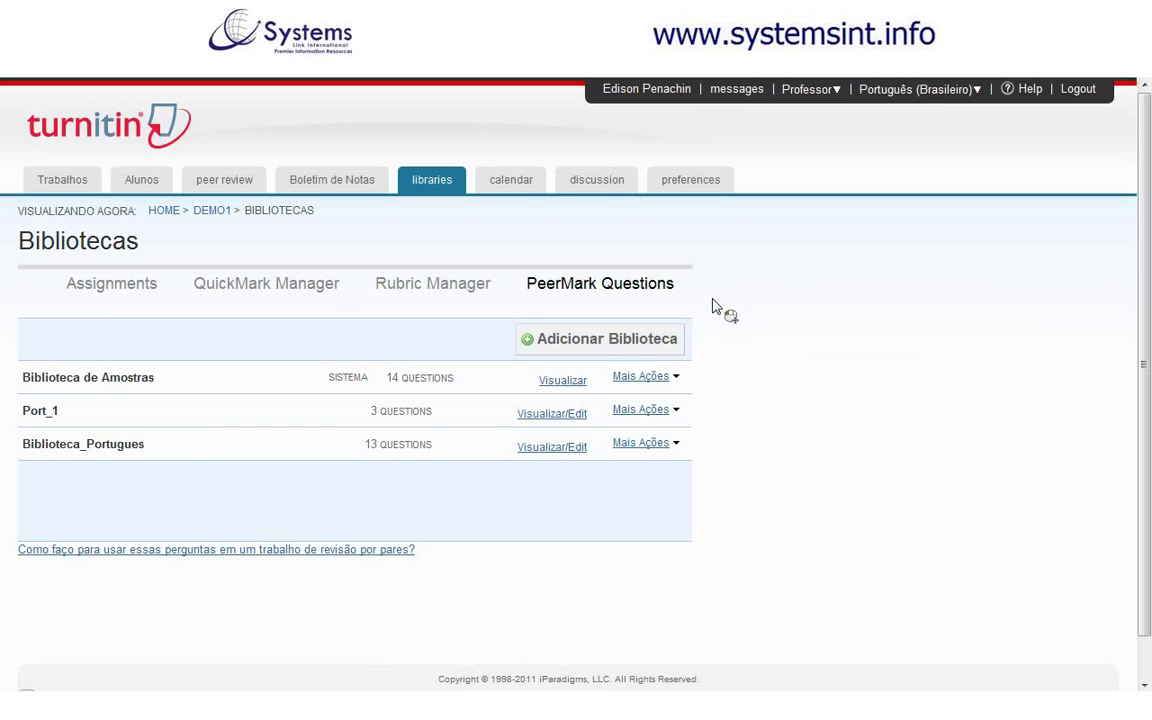
Add a new PeerMark question library and enter Nova_Biblioteca as its title.
{"action": "left_click", "coordinate": [662, 345]}
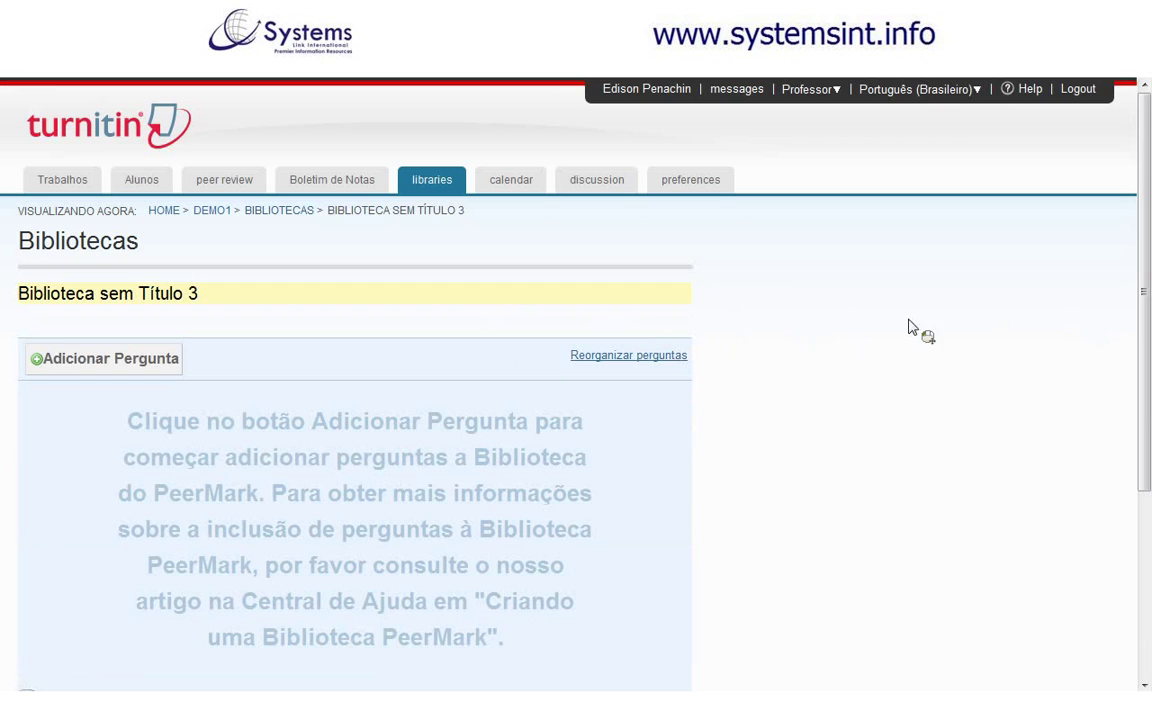
{"action": "left_click", "coordinate": [314, 293]}
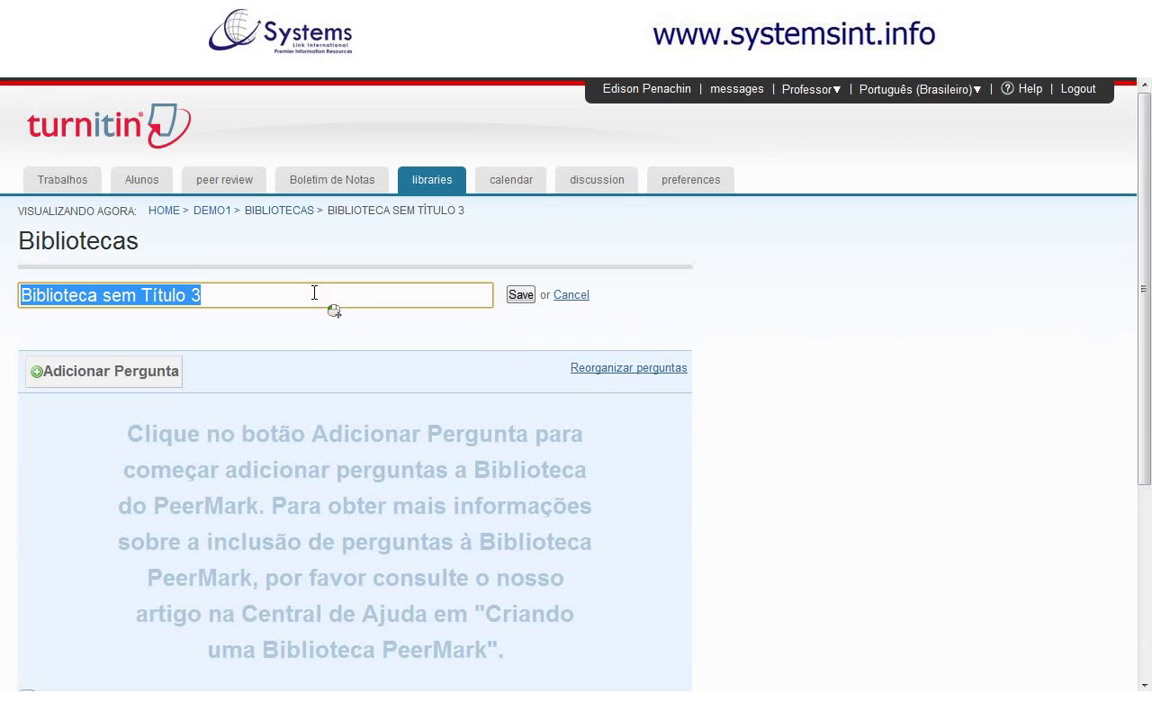
{"action": "type", "text": "Nova"}
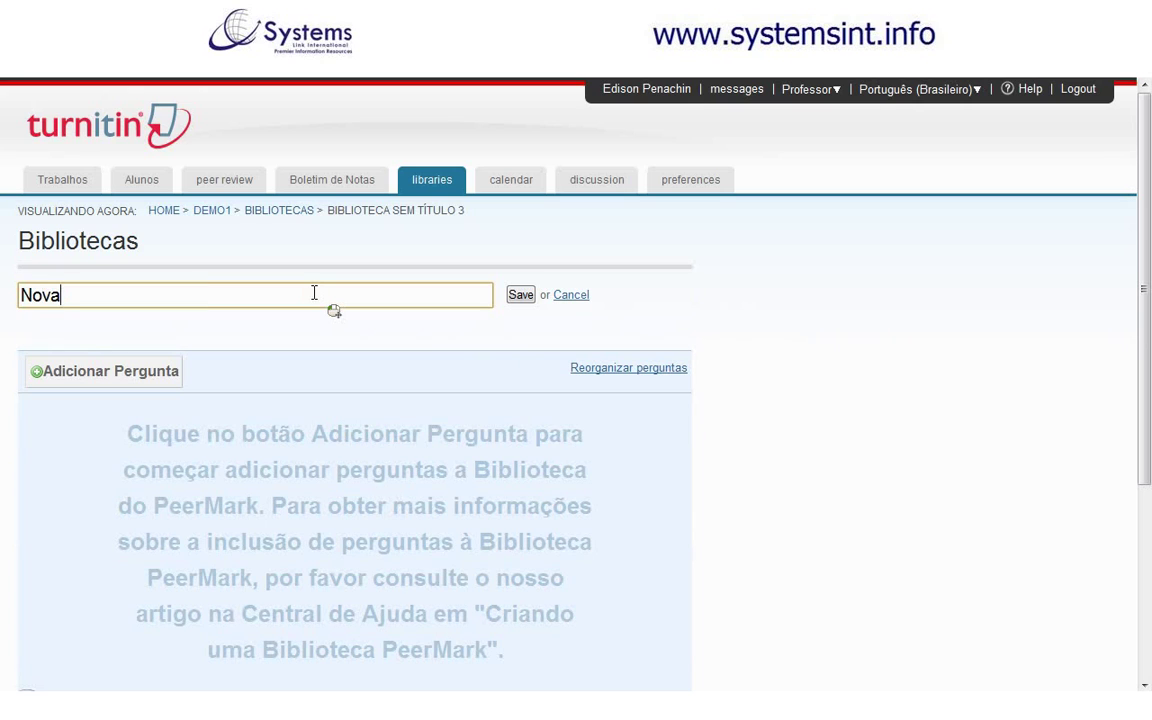
{"action": "type", "text": "_Biblioteca"}
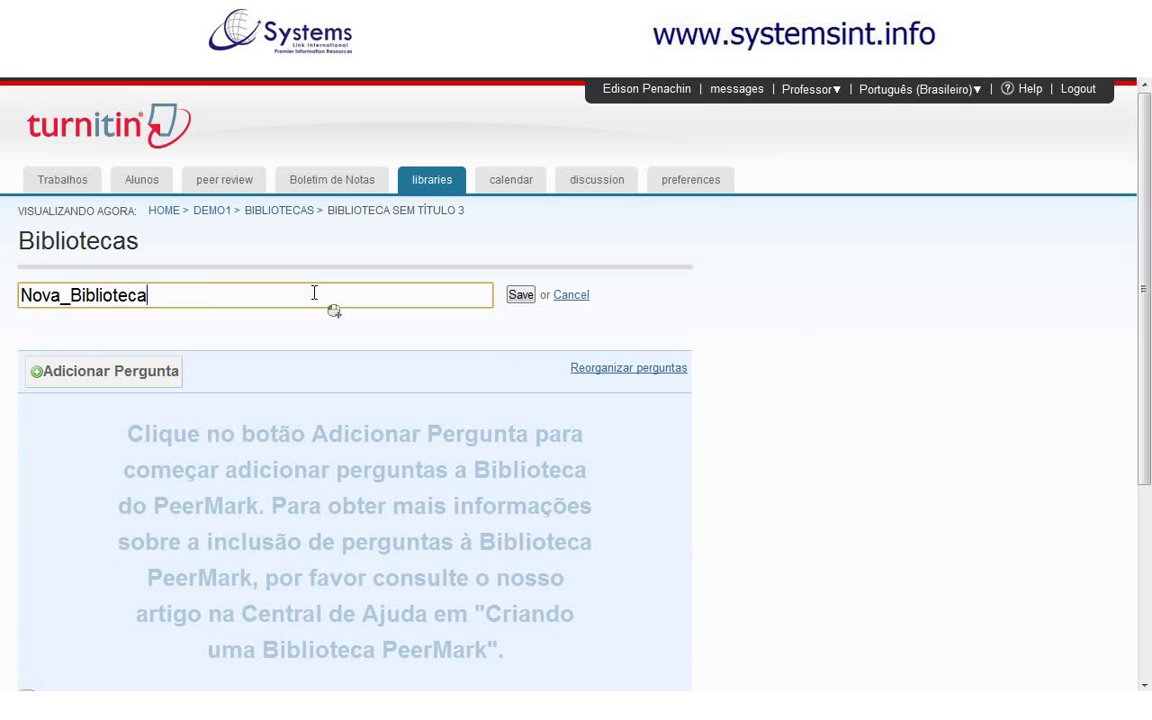
Start a free-response question reading "Voce conseguiu compreender o argumento to texto lido?Sim, não, explique".
{"action": "left_click", "coordinate": [145, 381]}
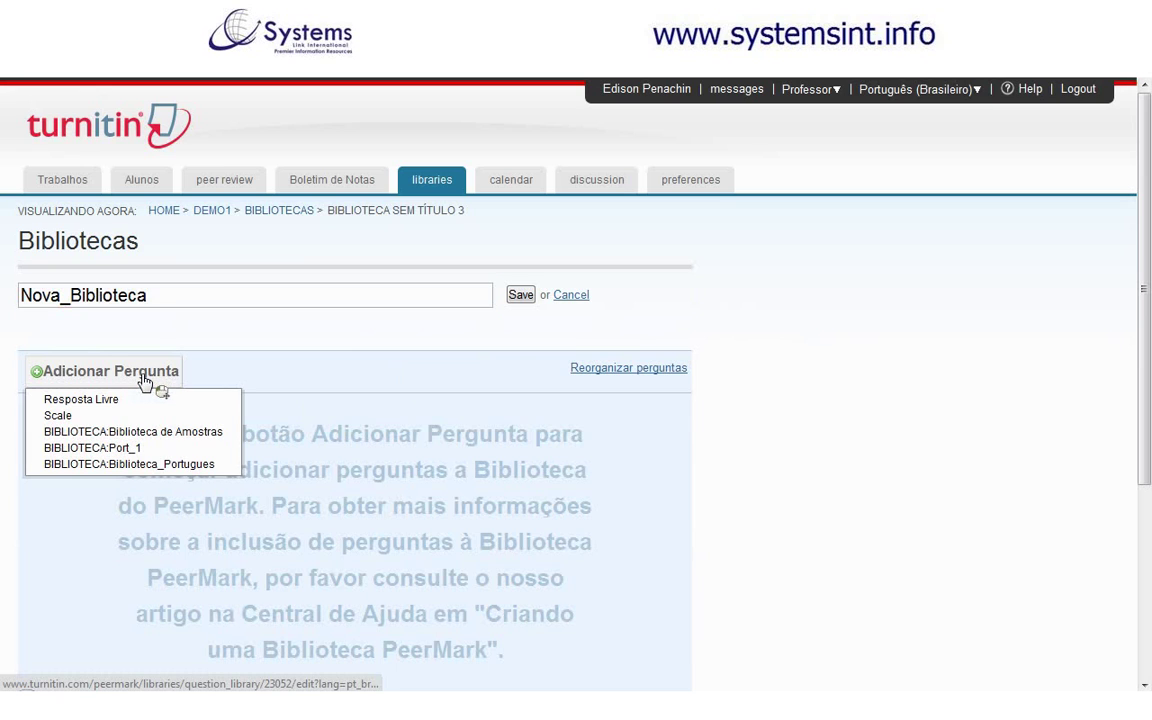
{"action": "left_click", "coordinate": [93, 400]}
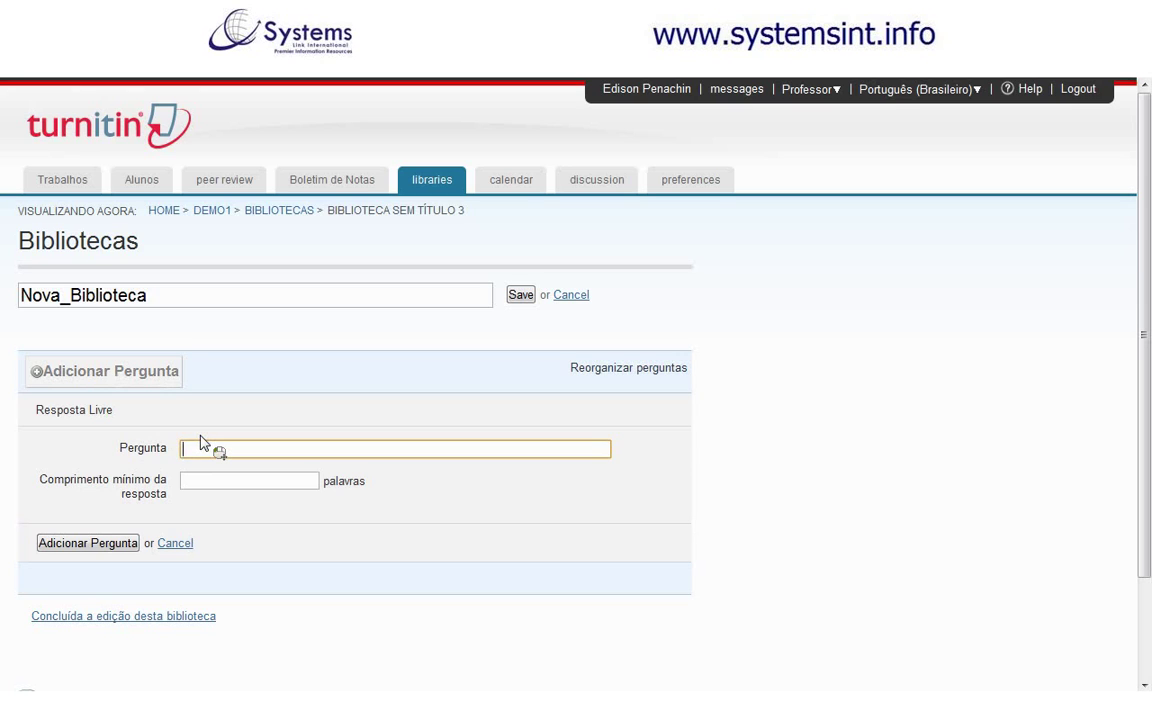
{"action": "type", "text": "Você conseguiu compreender"}
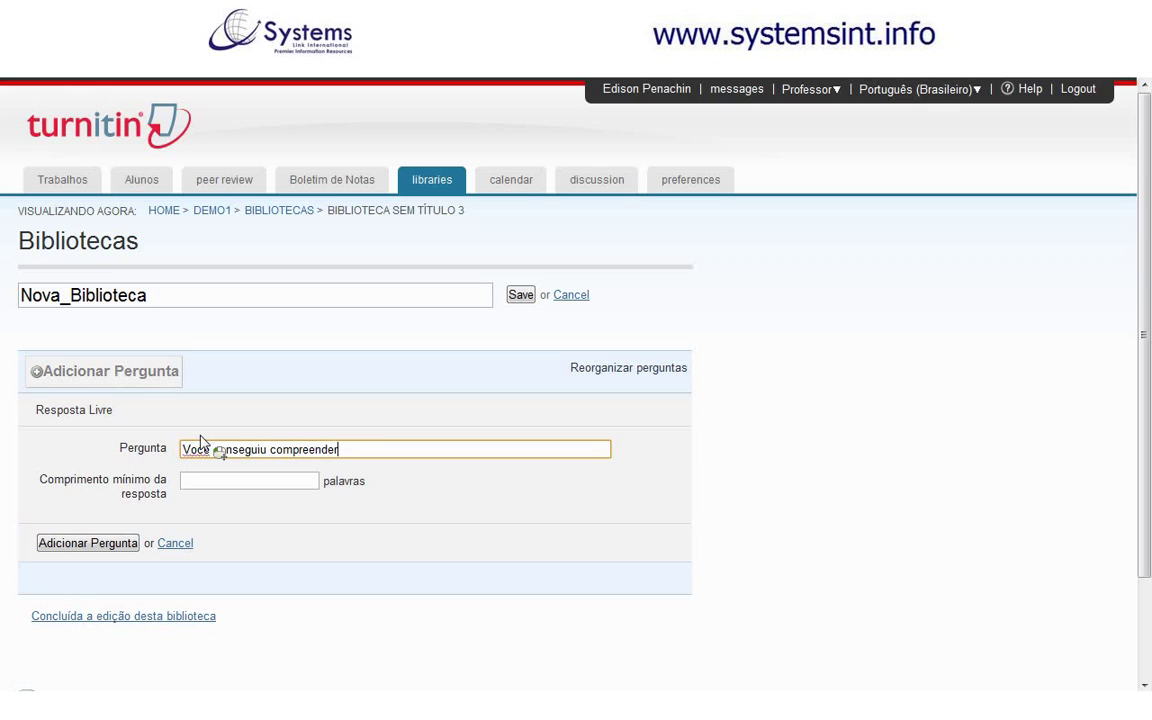
{"action": "type", "text": " o argumento to texto lido?"}
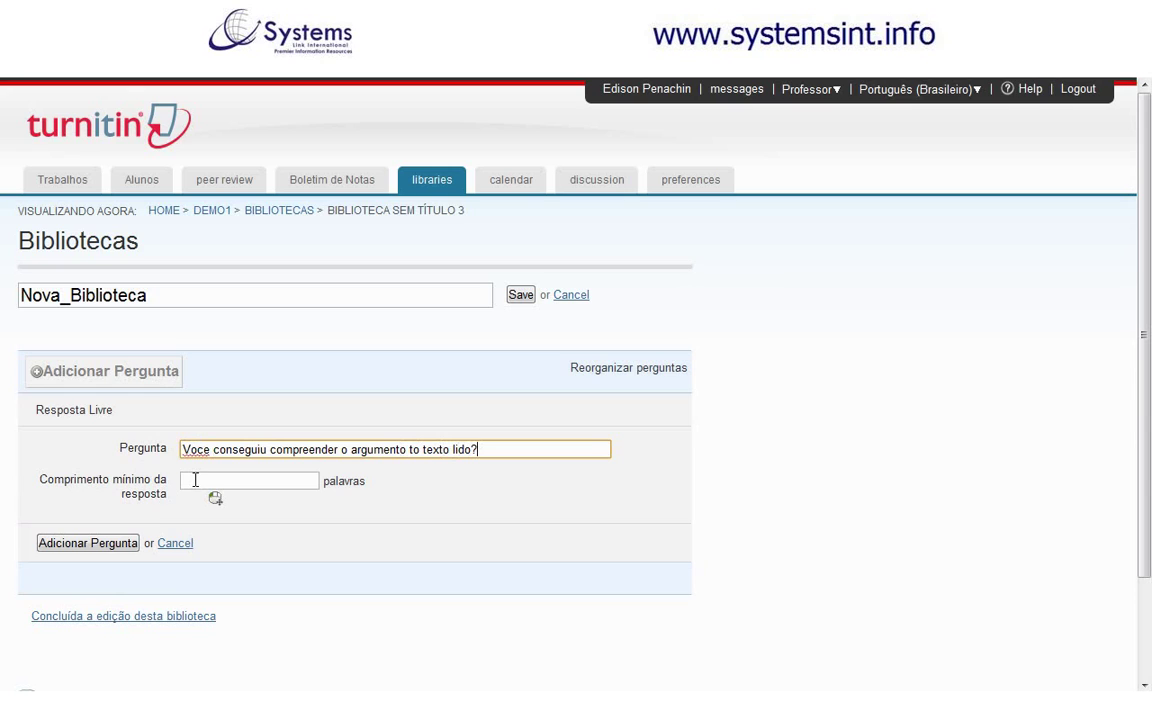
{"action": "type", "text": "Sim, não, ecplique"}
{"action": "key", "text": "Left"}
{"action": "key", "text": "Left"}
{"action": "key", "text": "Left"}
{"action": "key", "text": "Left"}
{"action": "key", "text": "Left"}
{"action": "key", "text": "Left"}
{"action": "key", "text": "BackSpace"}
{"action": "type", "text": "x"}
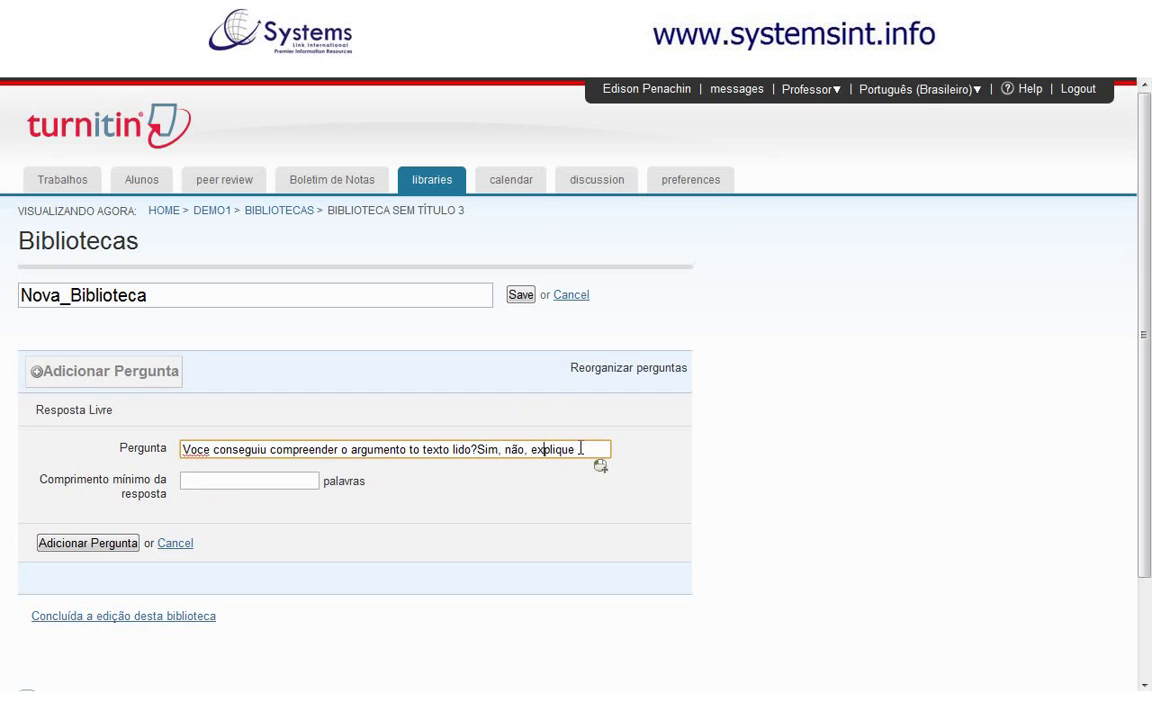
Set the minimum answer length to 10 words, insert a space before "Sim" in the question, and add the question to the library.
{"action": "left_click", "coordinate": [269, 481]}
{"action": "type", "text": "10"}
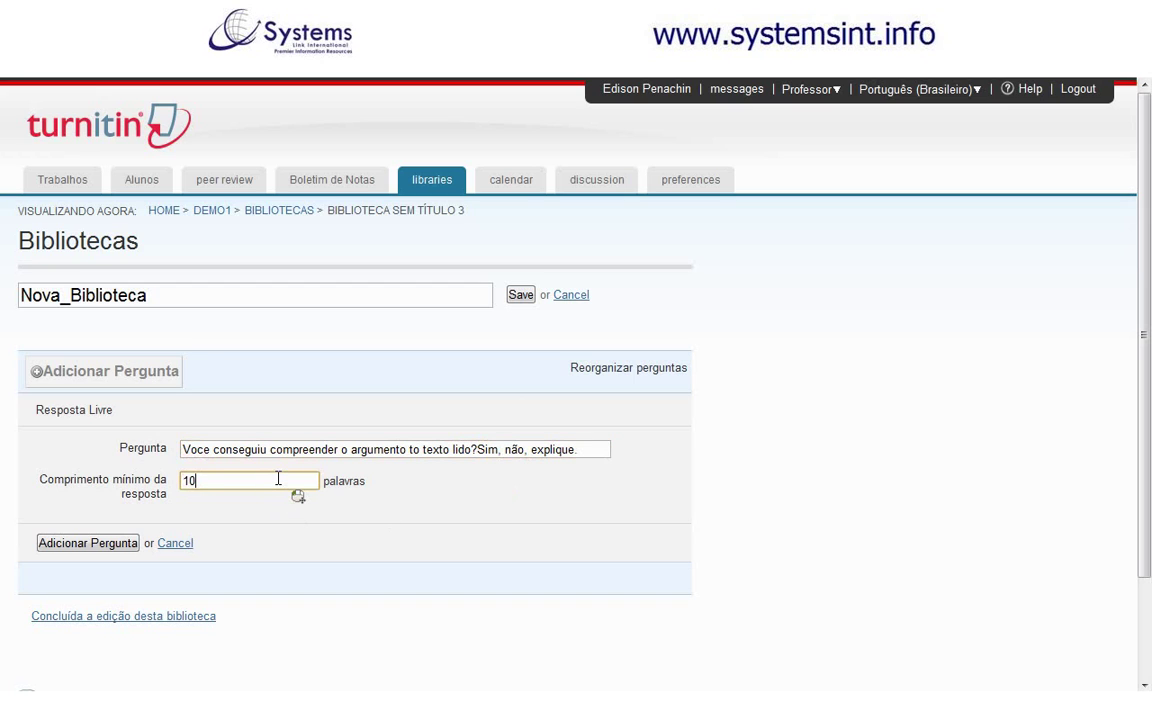
{"action": "left_click", "coordinate": [480, 450]}
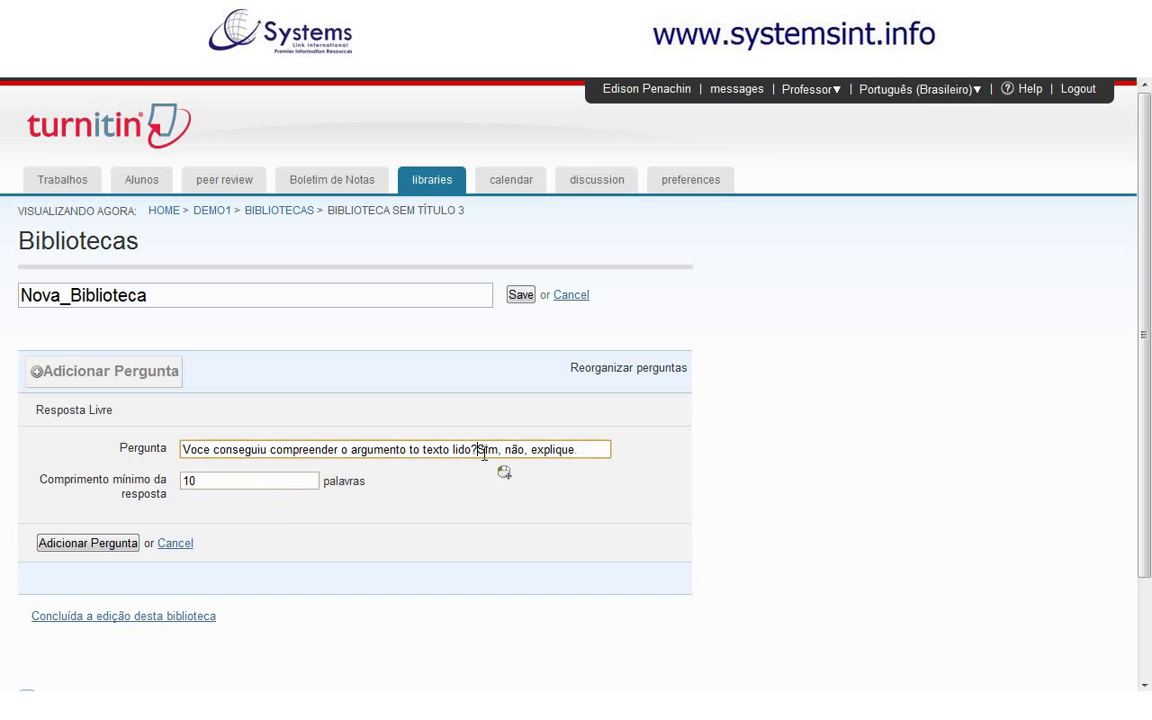
{"action": "left_click", "coordinate": [118, 545]}
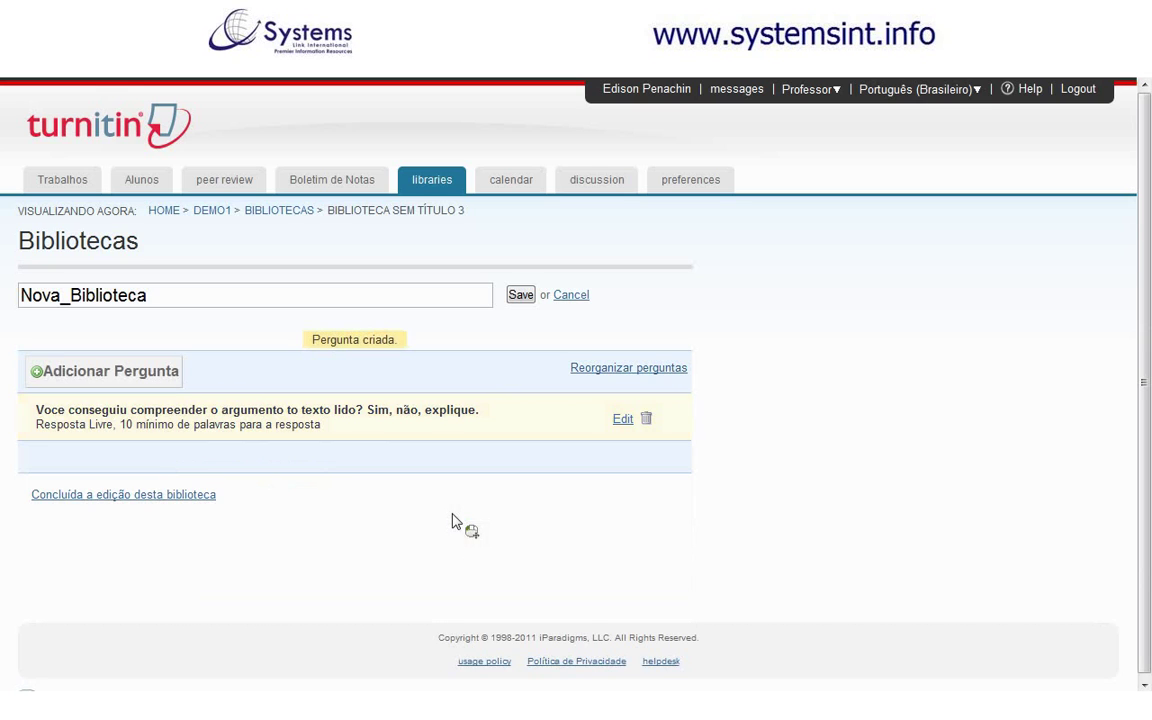
Start a scale question reading "Voce achou clara a transição entre os parágrafos do texto?" with a scale size of 5.
{"action": "left_click", "coordinate": [165, 379]}
{"action": "left_click", "coordinate": [95, 414]}
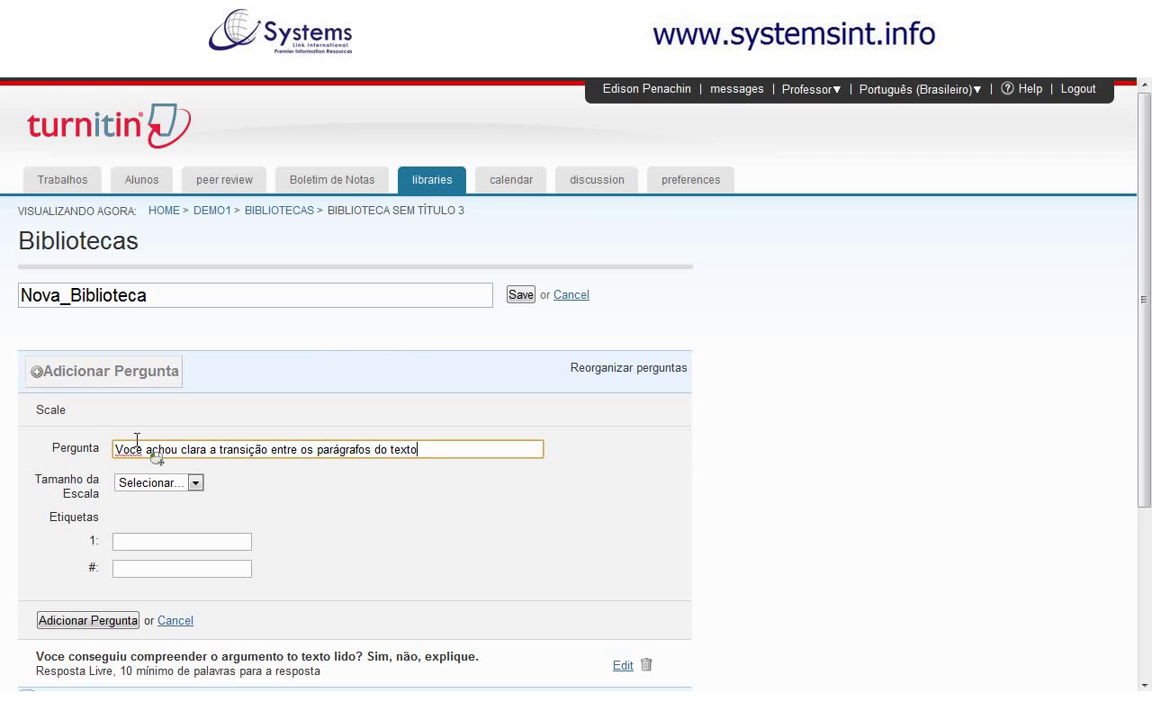
{"action": "left_click", "coordinate": [196, 483]}
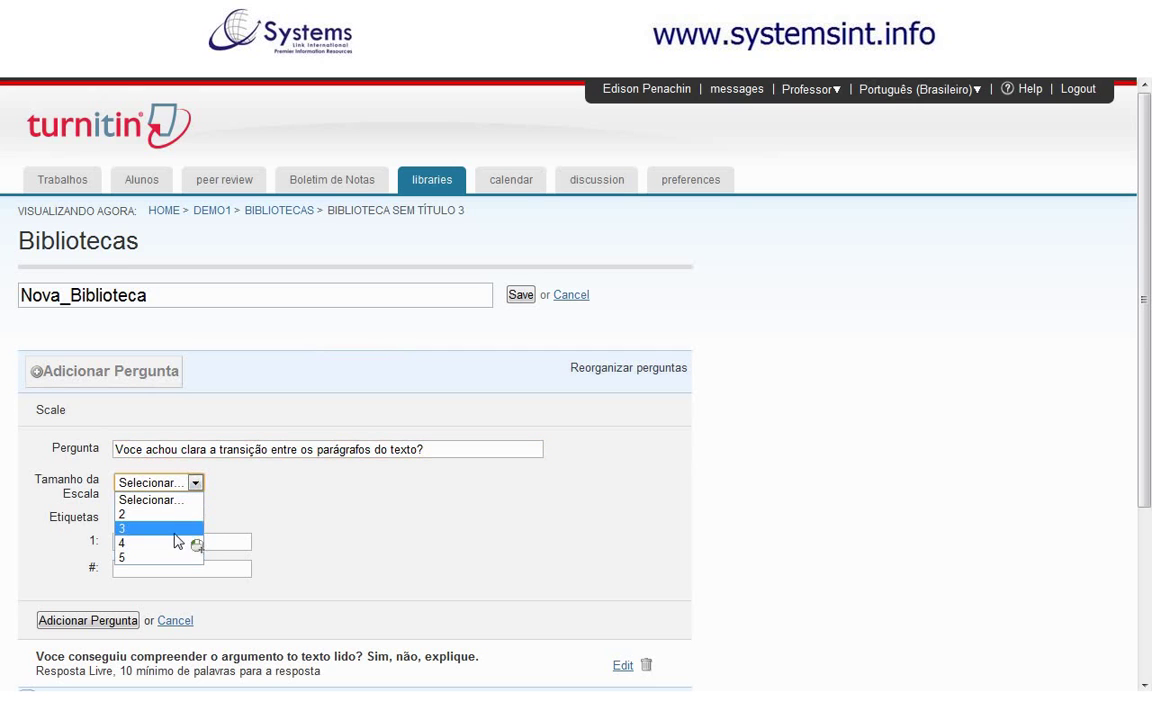
{"action": "left_click", "coordinate": [167, 558]}
Label scale value 1 "Muito confusa" and value 5 "Muito clara", and add the question to the library.
{"action": "left_click", "coordinate": [167, 542]}
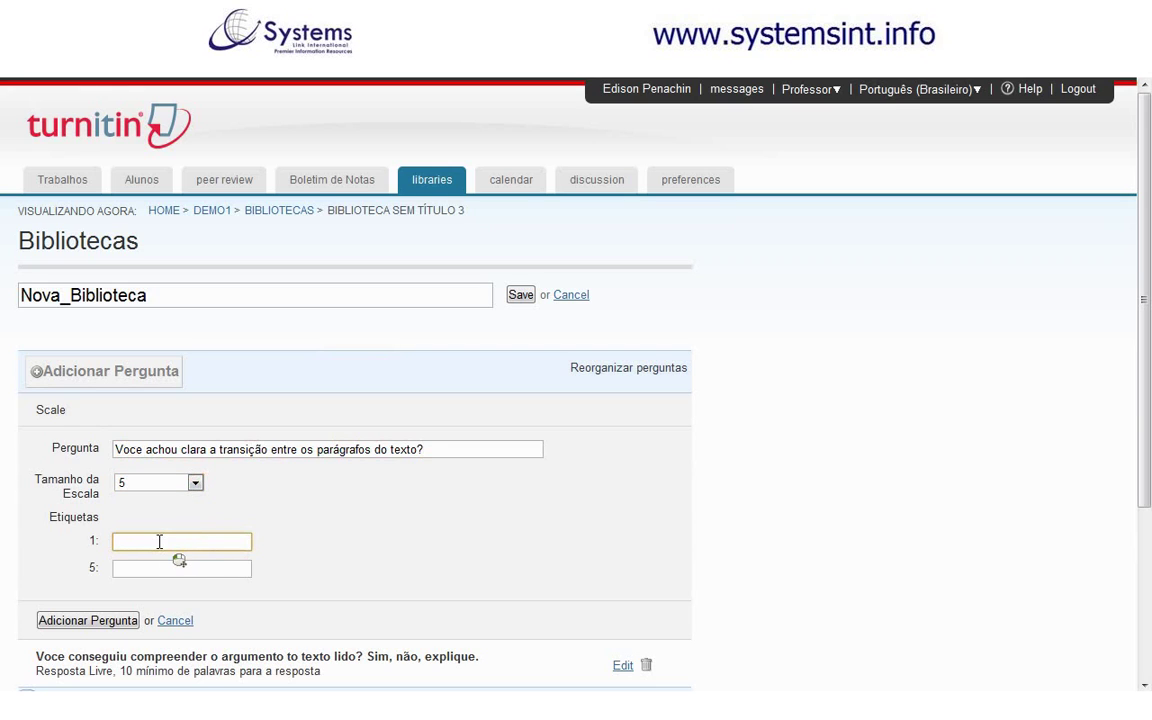
{"action": "type", "text": "Muito"}
{"action": "left_click", "coordinate": [184, 569]}
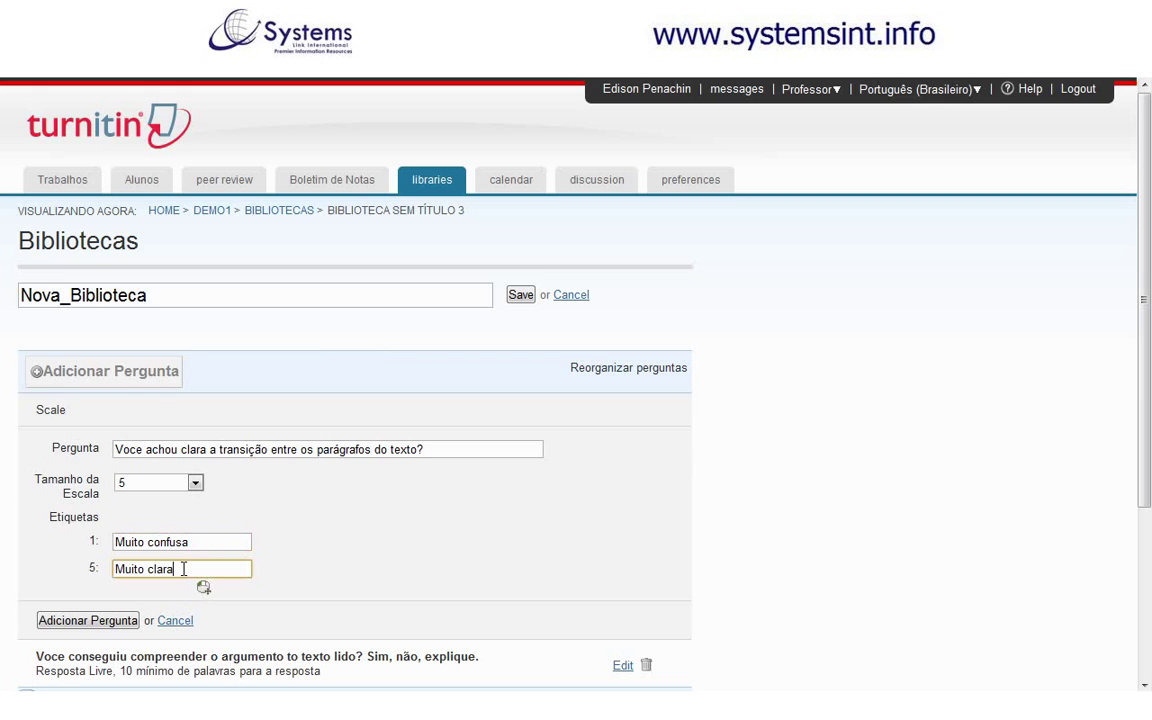
{"action": "left_click", "coordinate": [88, 620]}
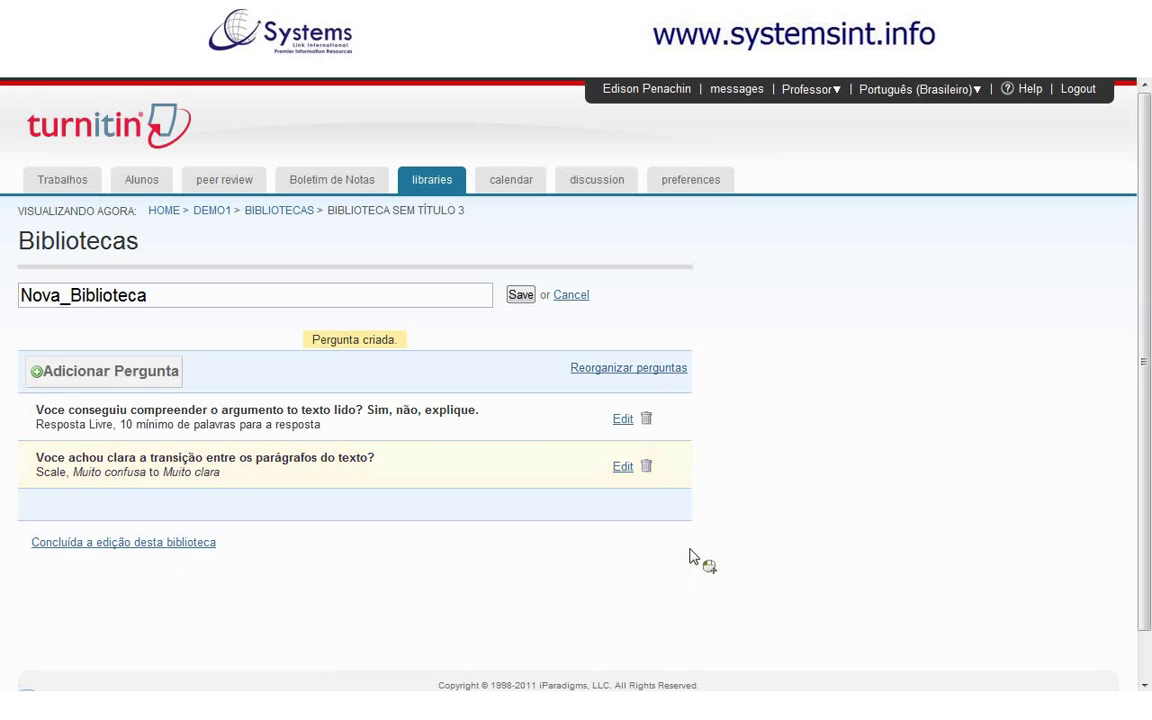
Add the question "Classifique quão robusta é a tese deste documento." from the existing Biblioteca_Portugues library.
{"action": "left_click", "coordinate": [175, 373]}
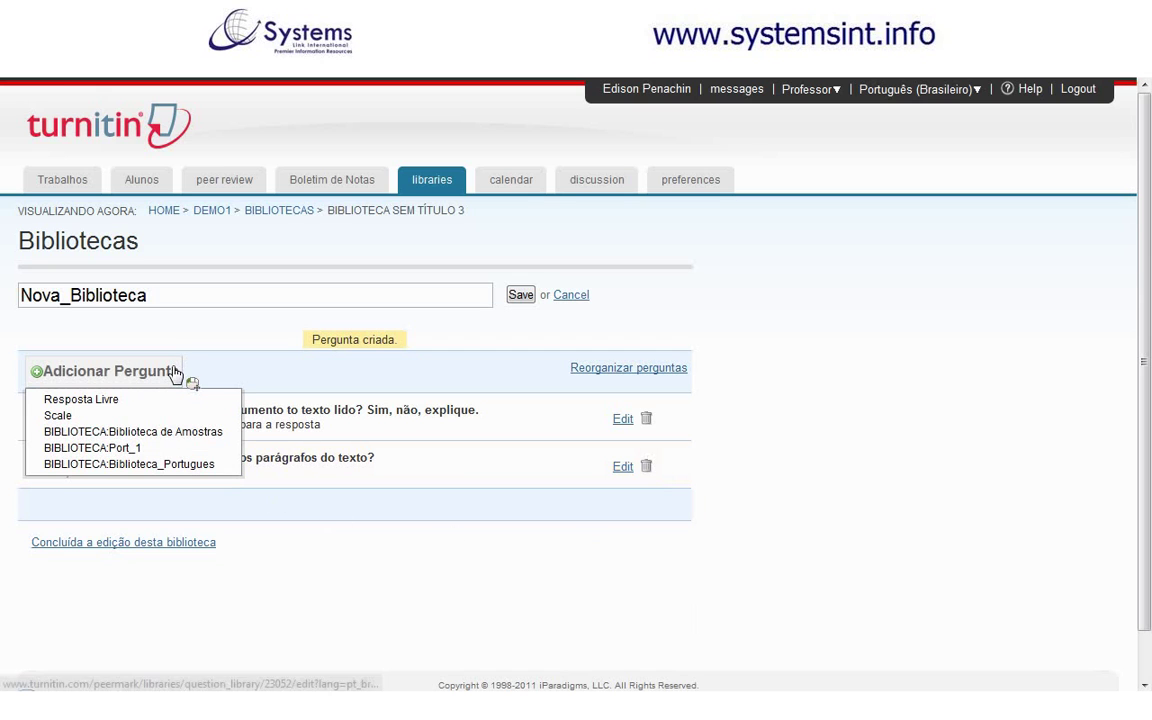
{"action": "left_click", "coordinate": [166, 466]}
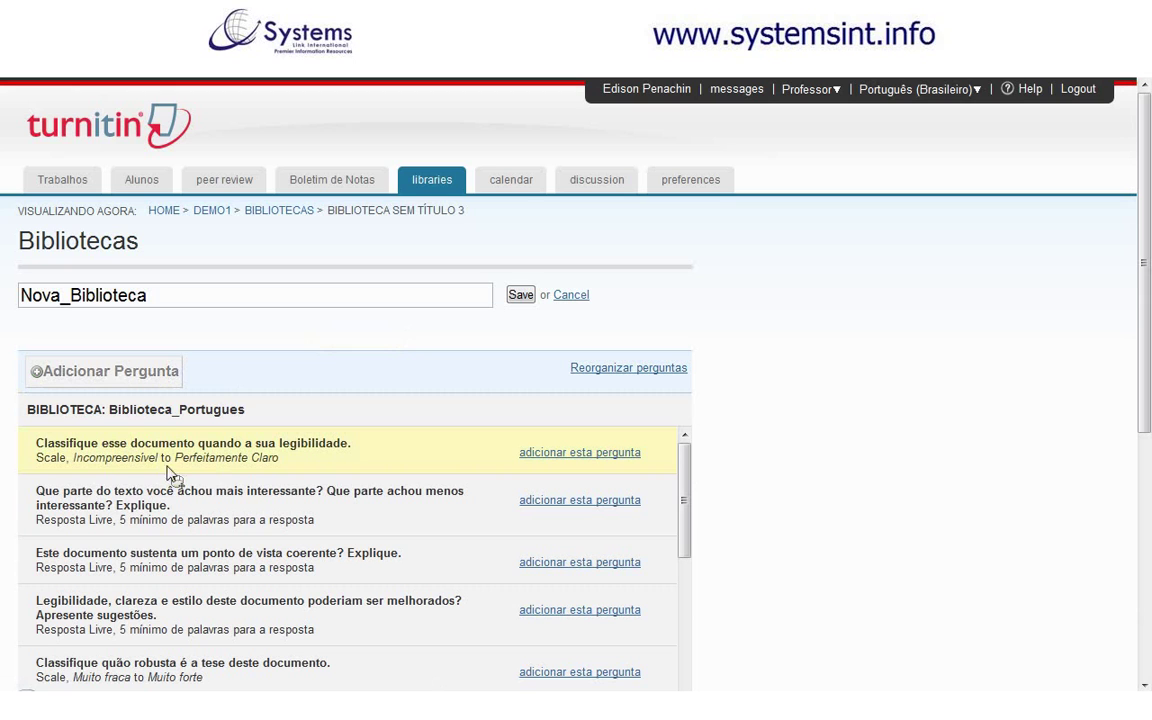
{"action": "left_click_drag", "start_coordinate": [684, 496], "coordinate": [687, 571]}
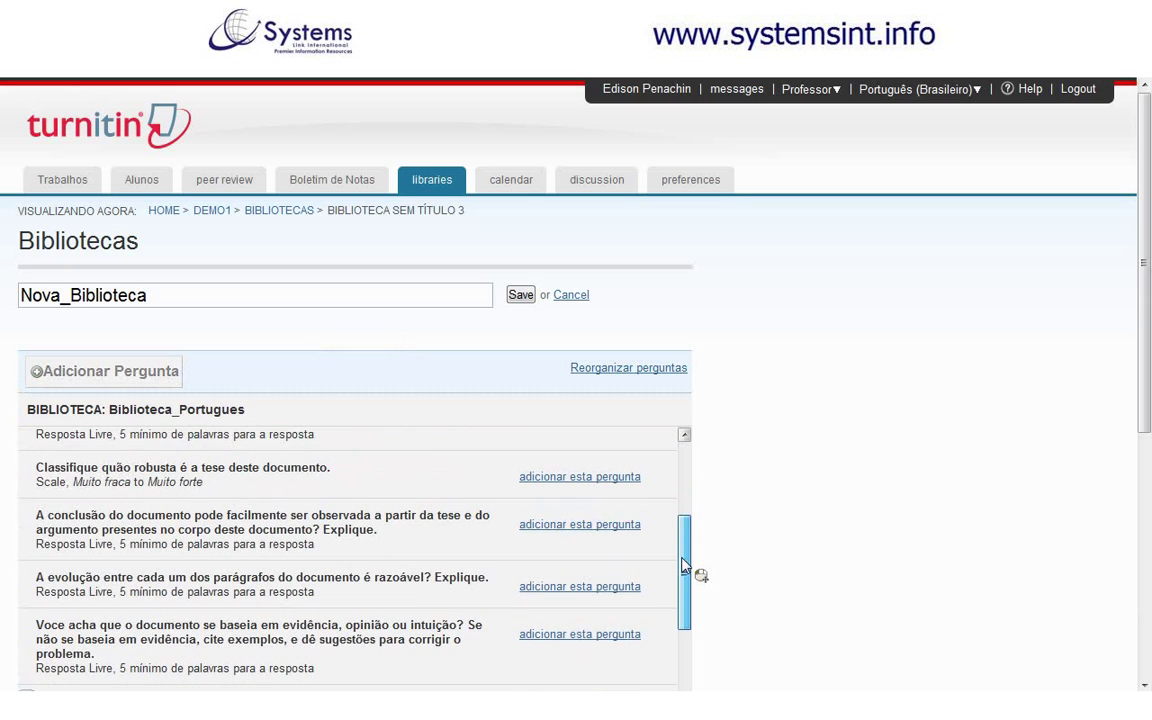
{"action": "left_click", "coordinate": [611, 484]}
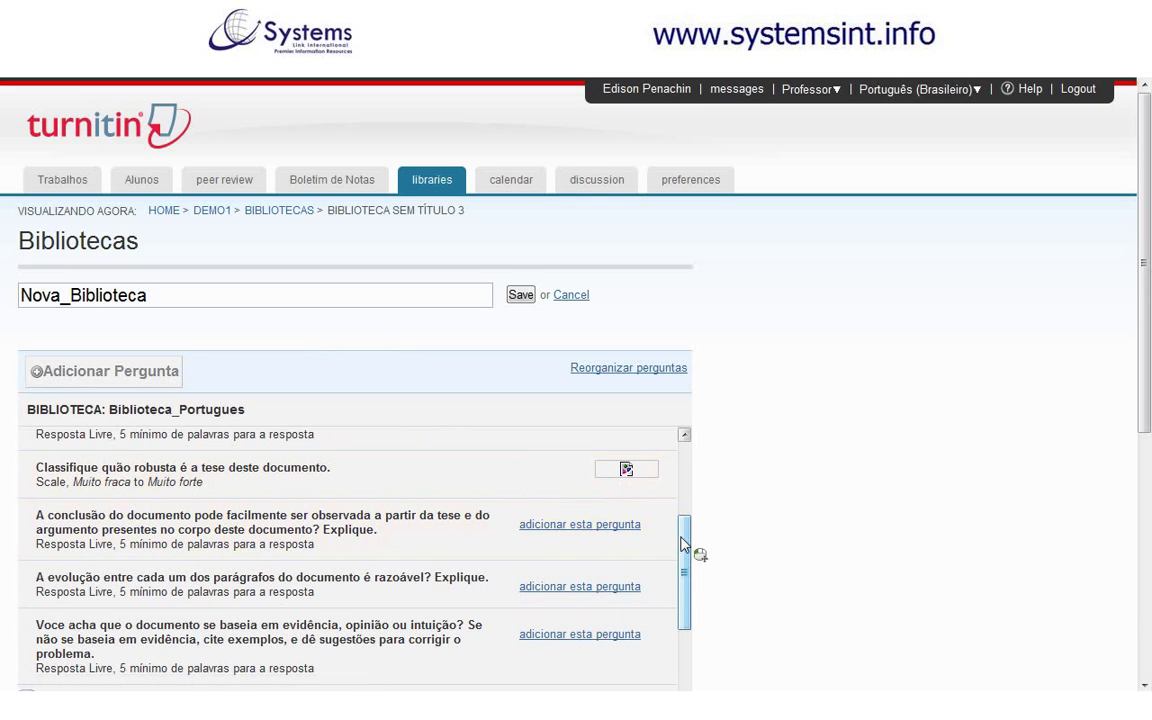
Add the Biblioteca_Portugues questions on integrating examples into the argumentation and on coloquialismo, informalidade, clichês e verborragia, and finish editing the library.
{"action": "left_click_drag", "start_coordinate": [686, 547], "coordinate": [688, 644]}
{"action": "left_click", "coordinate": [633, 571]}
{"action": "left_click", "coordinate": [614, 645]}
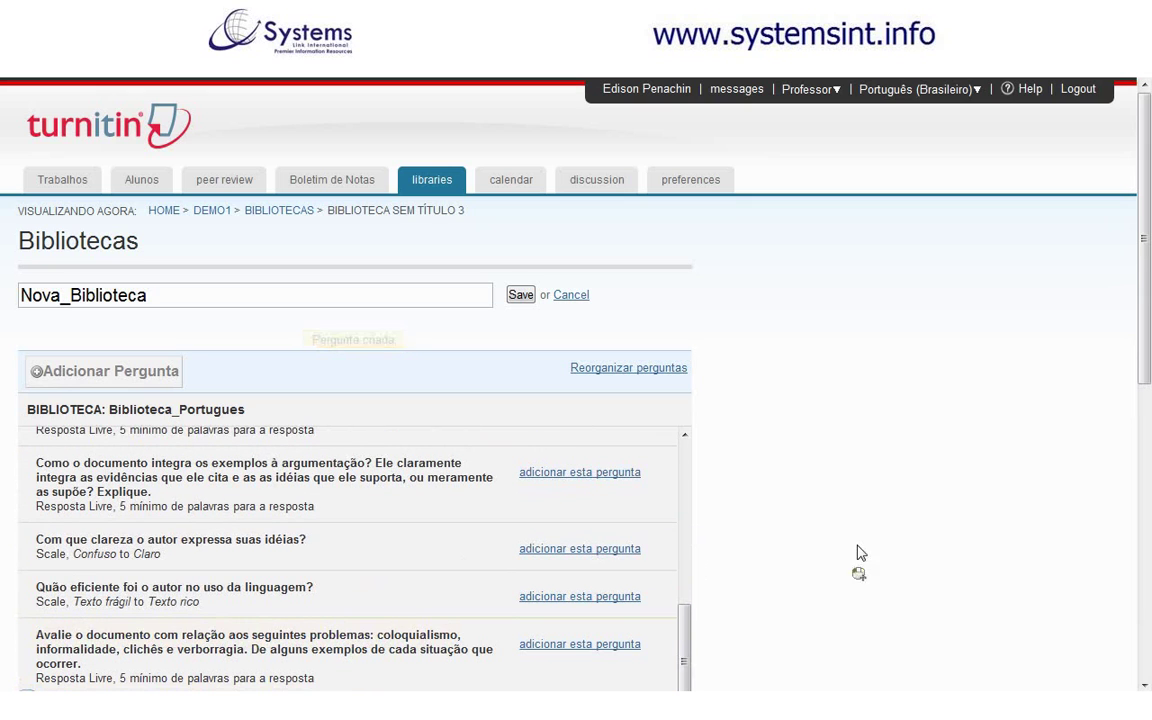
{"action": "scroll", "coordinate": [1146, 335], "scroll_direction": "down", "scroll_amount": 5}
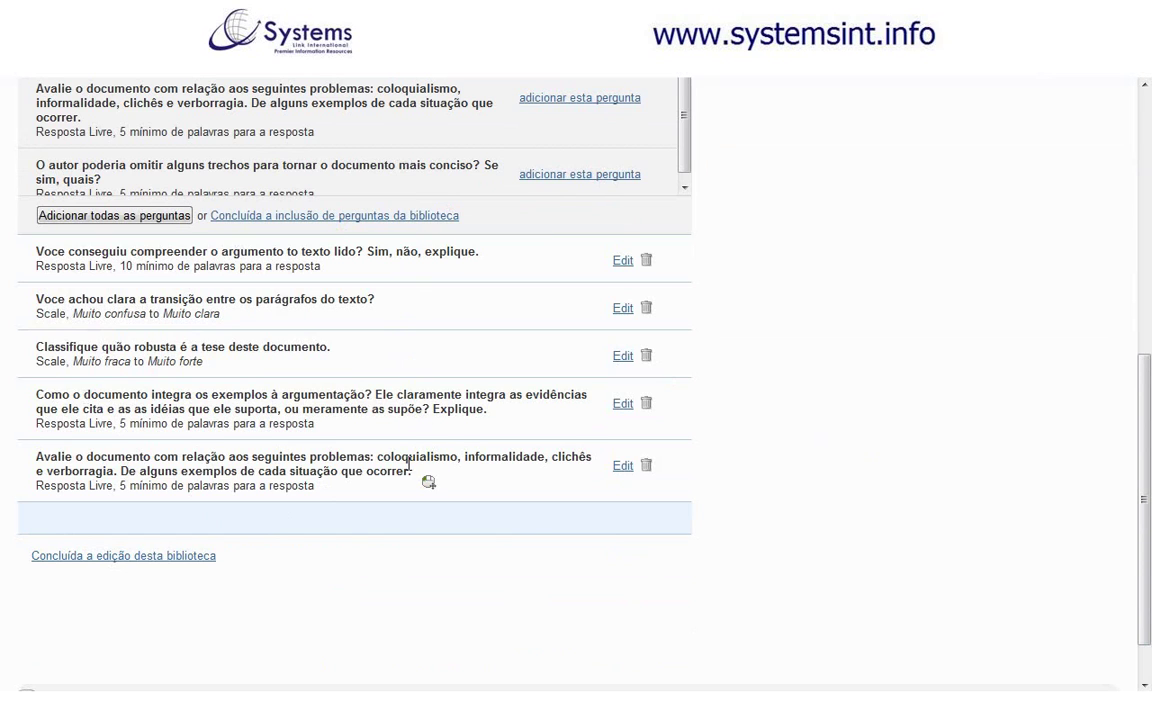
{"action": "left_click", "coordinate": [186, 556]}
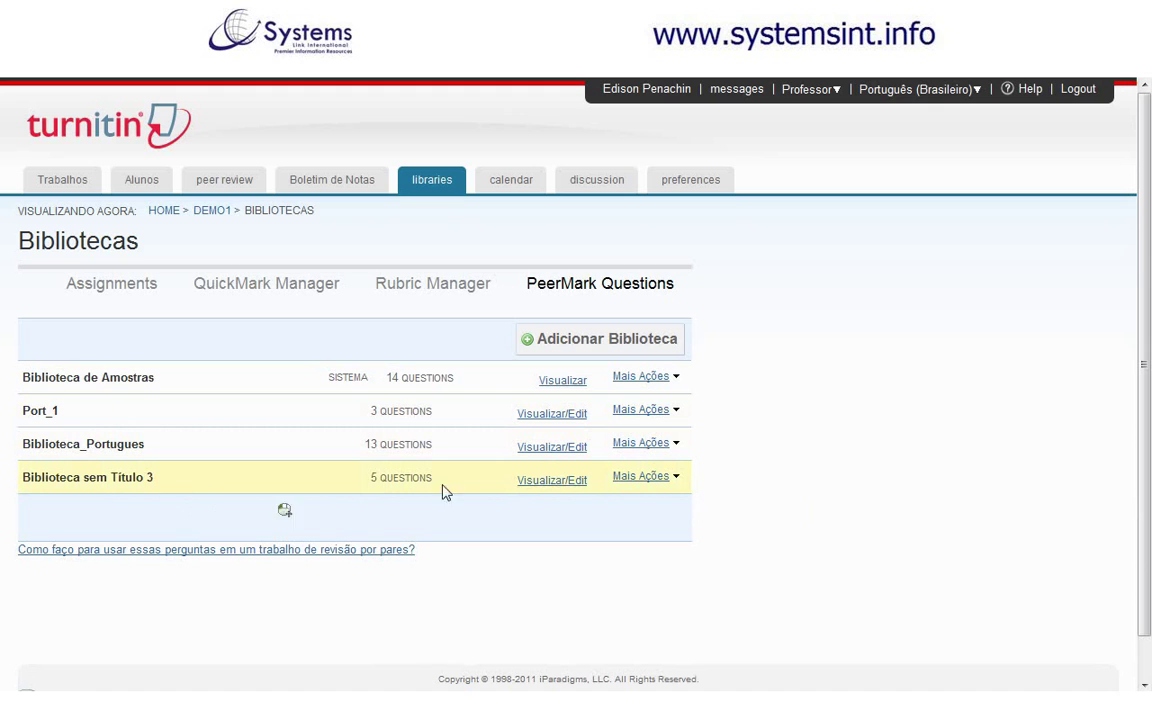
Reopen Biblioteca sem Título 3, save its title as Novo_biblioteca, and finish editing the library.
{"action": "left_click", "coordinate": [563, 484]}
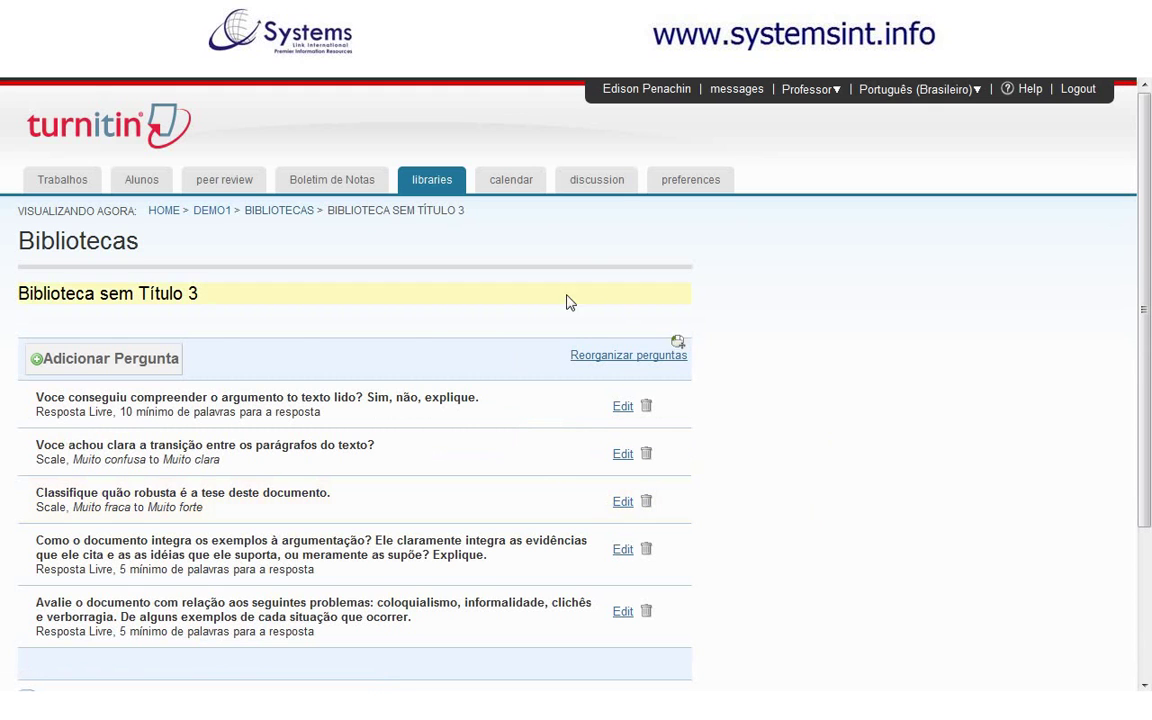
{"action": "left_click", "coordinate": [190, 293]}
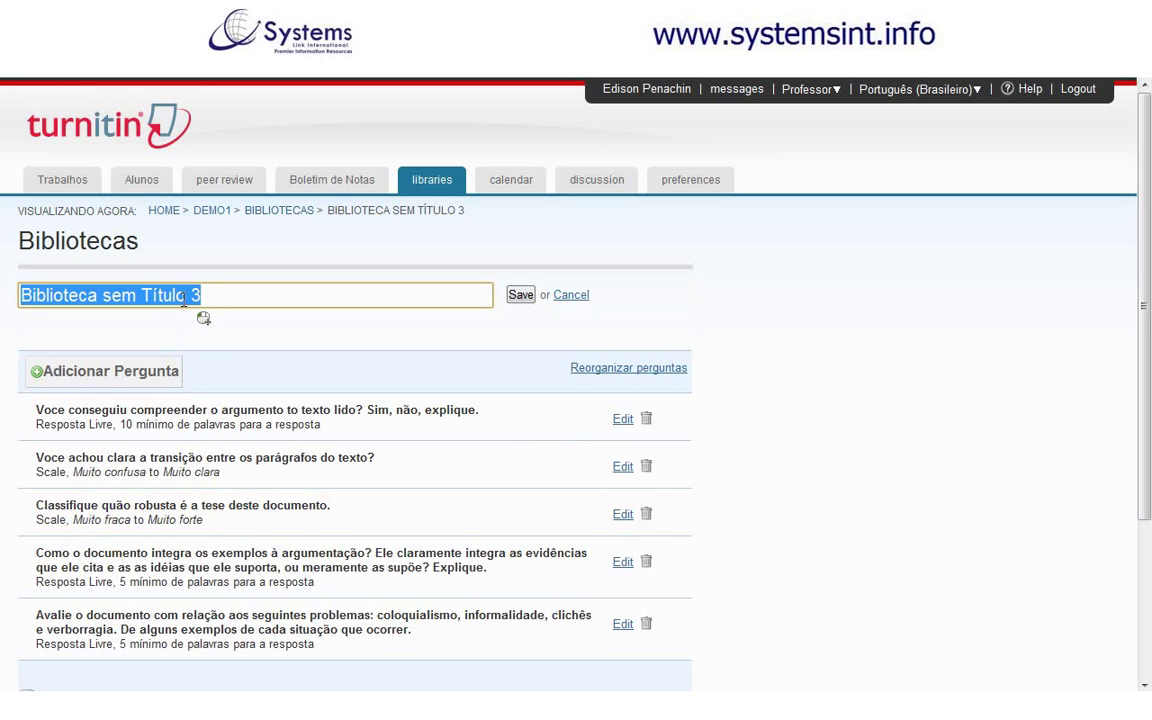
{"action": "type", "text": "Novo"}
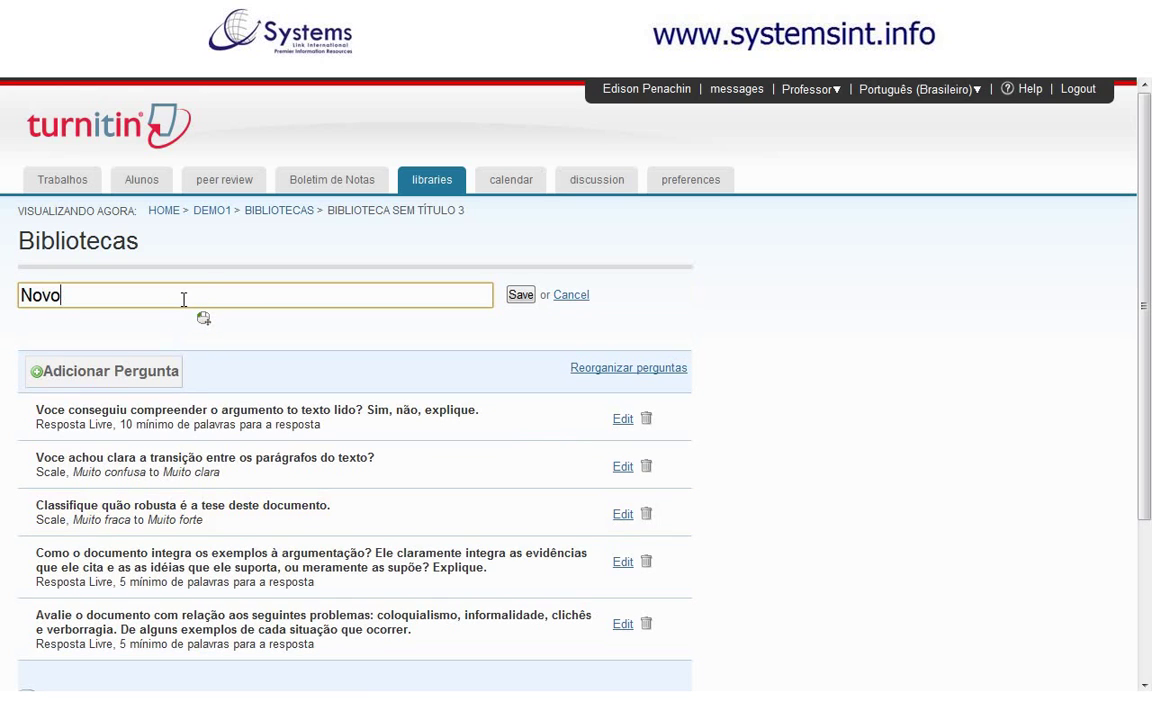
{"action": "type", "text": "_bibliote"}
{"action": "left_click", "coordinate": [522, 296]}
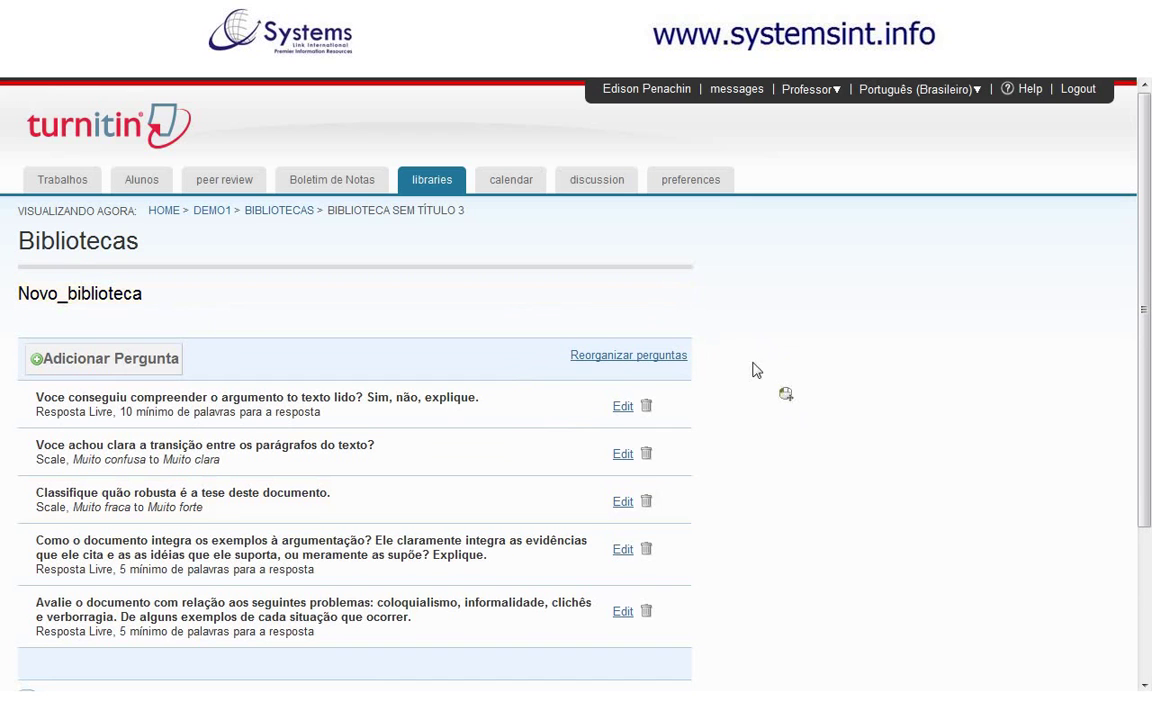
{"action": "scroll", "coordinate": [762, 370], "scroll_direction": "down", "scroll_amount": 2}
{"action": "scroll", "coordinate": [779, 308], "scroll_direction": "up", "scroll_amount": 2}
{"action": "scroll", "coordinate": [731, 320], "scroll_direction": "down", "scroll_amount": 4}
{"action": "left_click", "coordinate": [120, 522]}
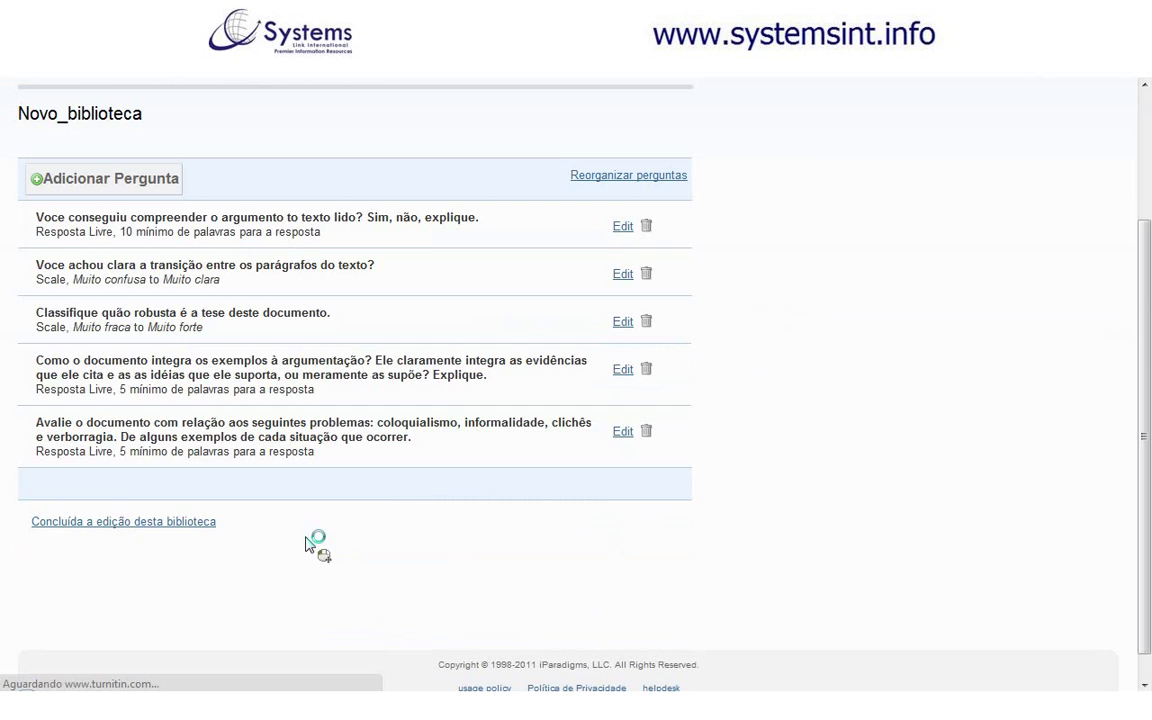